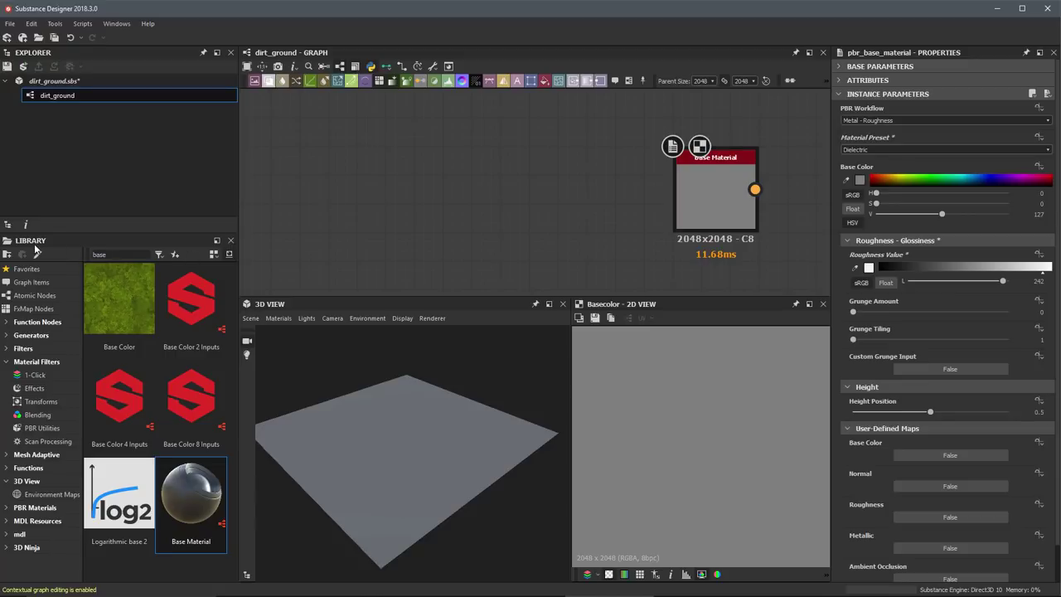
Find the Perlin Noise generator by searching the library for "perl" and add it to the graph beside the Base Material node
click(10, 340)
click(7, 336)
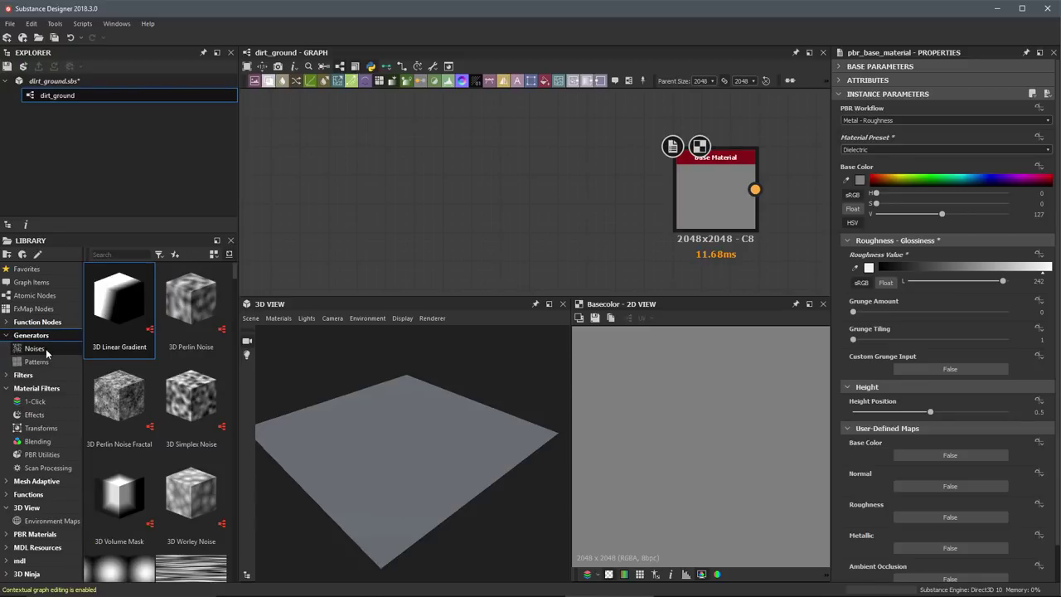
click(41, 350)
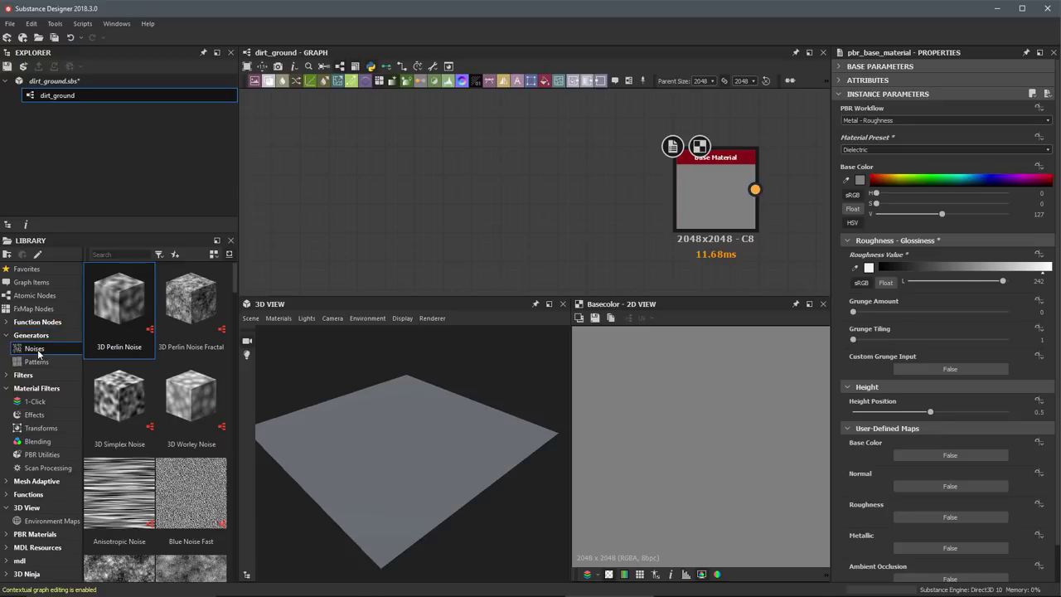
mouse_move(233, 284)
mouse_down()
mouse_move(240, 395)
mouse_move(238, 277)
mouse_up()
click(123, 254)
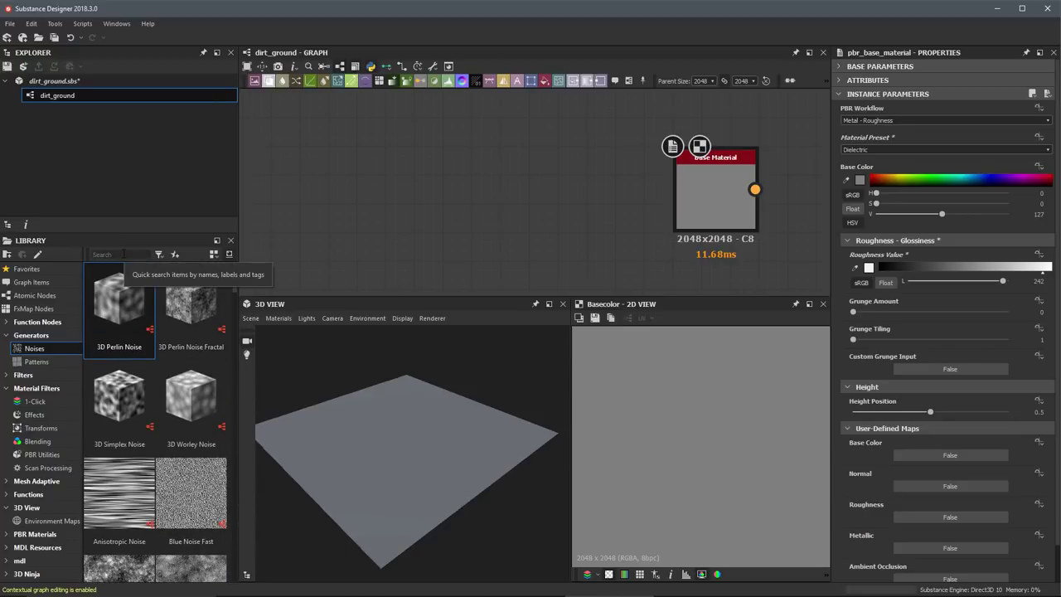
text(p)
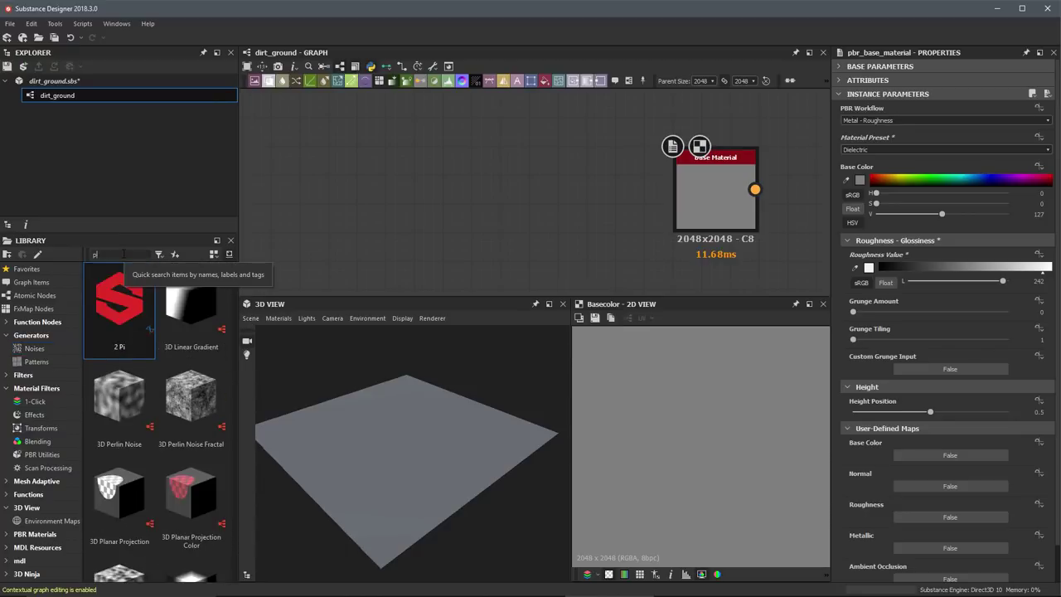
text(erl)
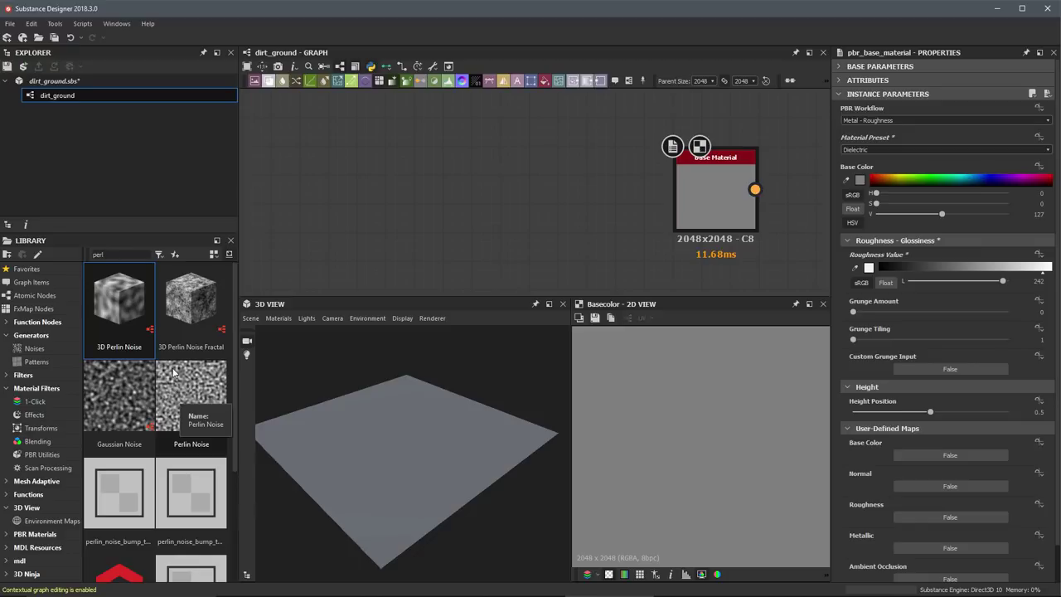
drag(179, 400, 393, 168)
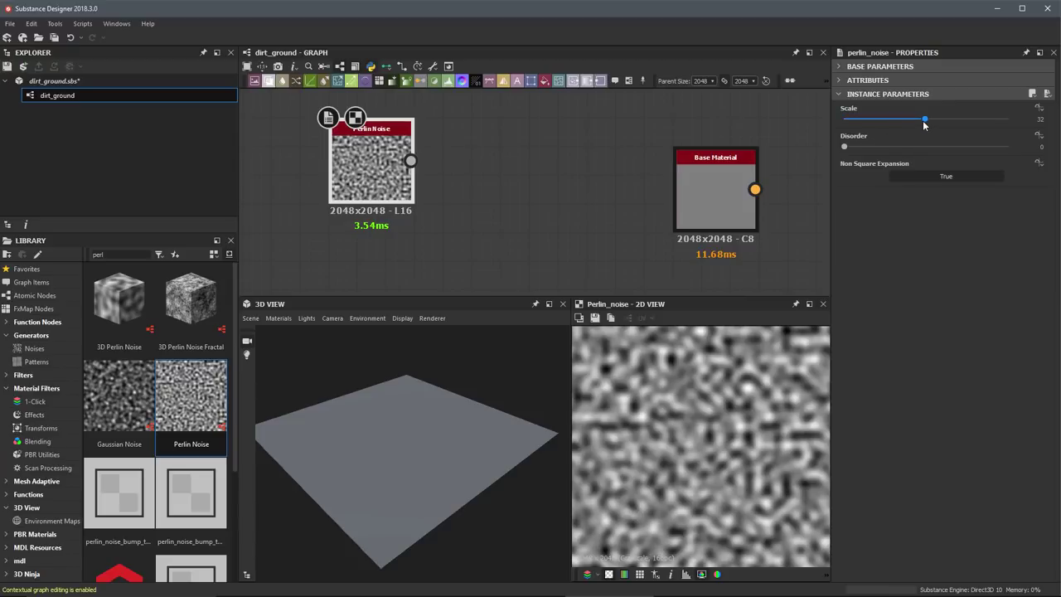
Set the Scale of the Perlin Noise node to 4 and check the full texture in the 2D preview
drag(925, 122, 853, 124)
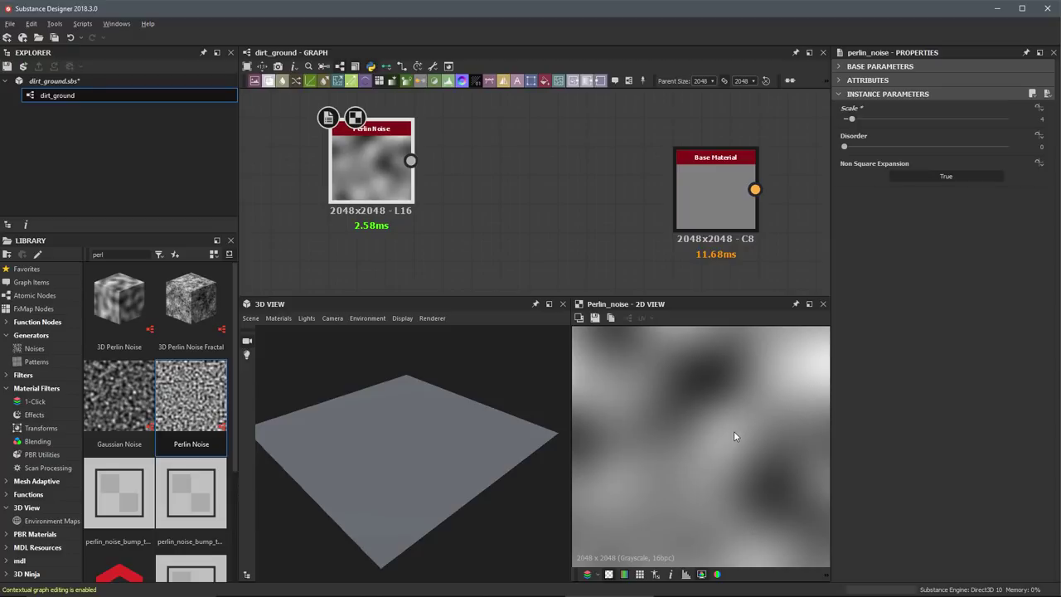
scroll(734, 431, down, 3)
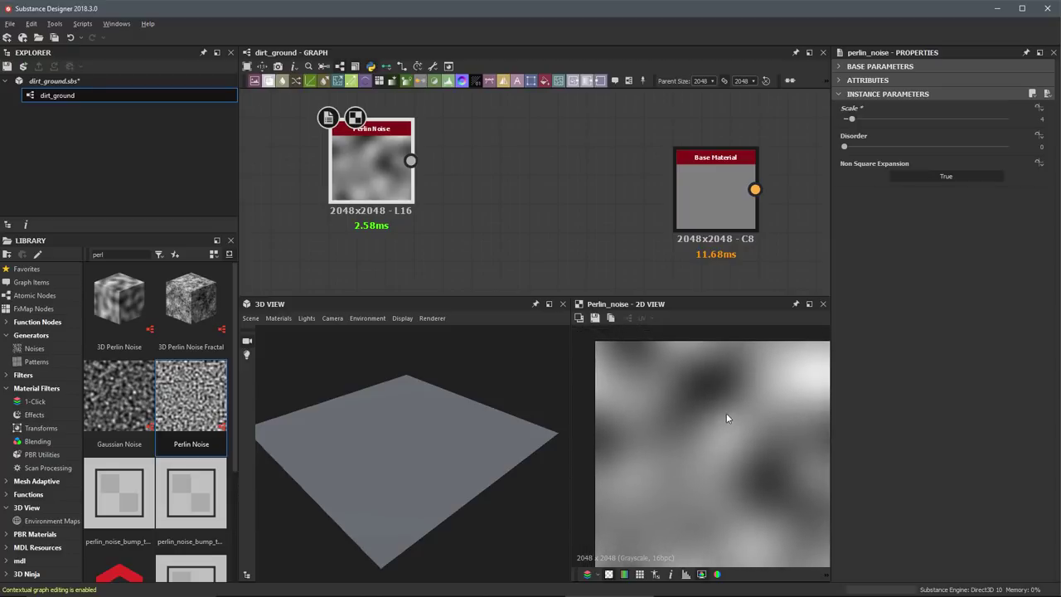
scroll(721, 407, down, 3)
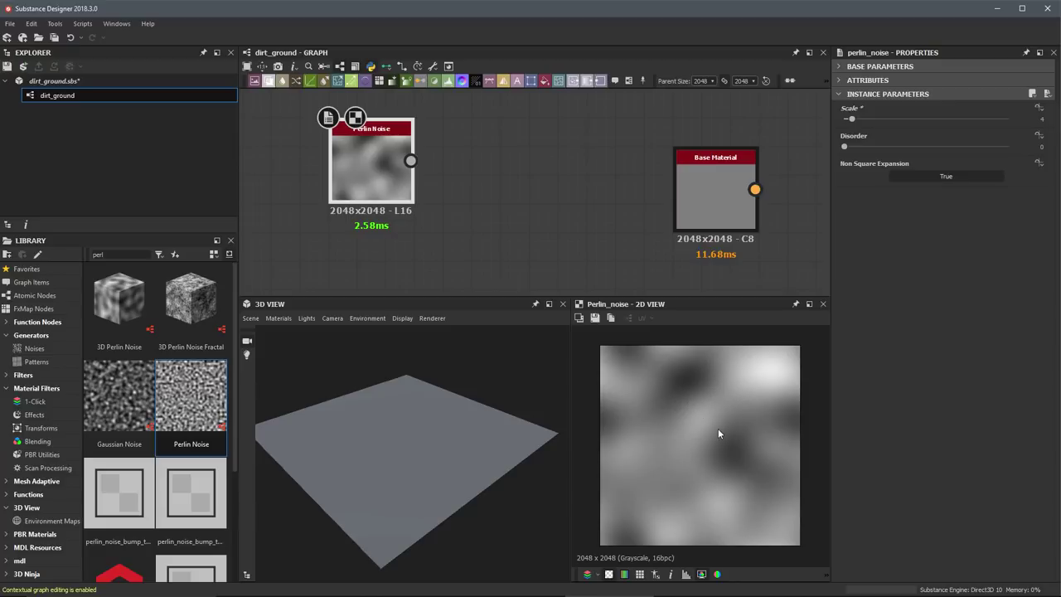
scroll(719, 428, up, 3)
middle_drag(715, 425, 733, 445)
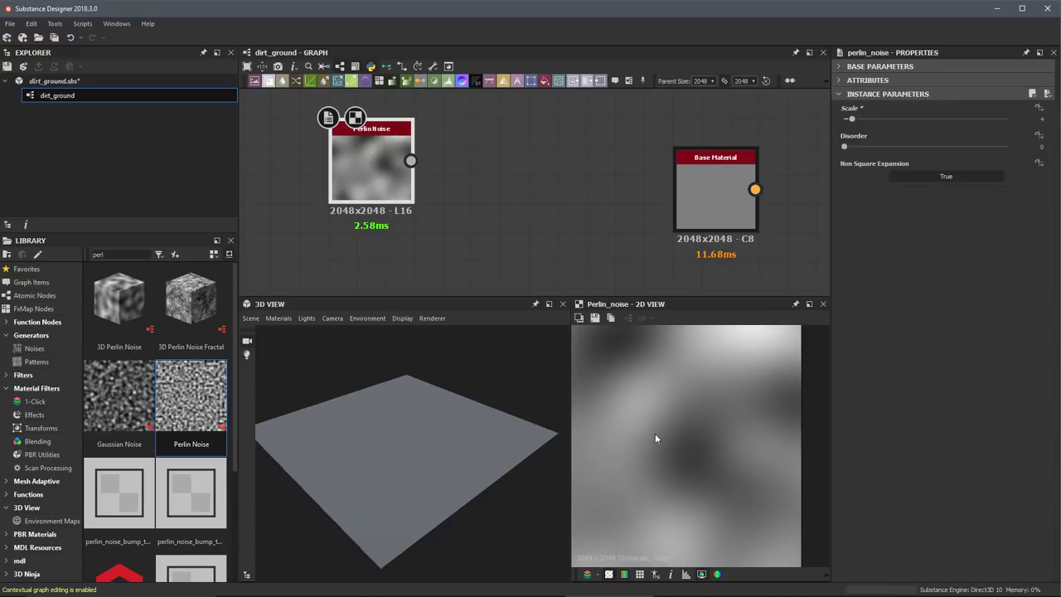
scroll(708, 474, down, 3)
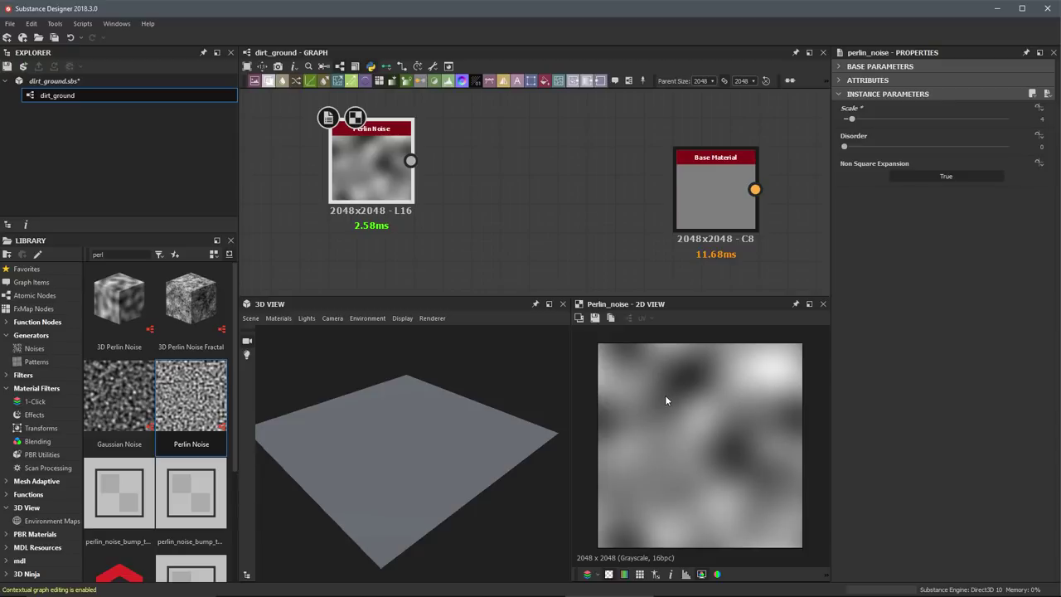
Turn on tiled display in the 2D preview and examine how the Perlin noise repeats across its borders
key(t)
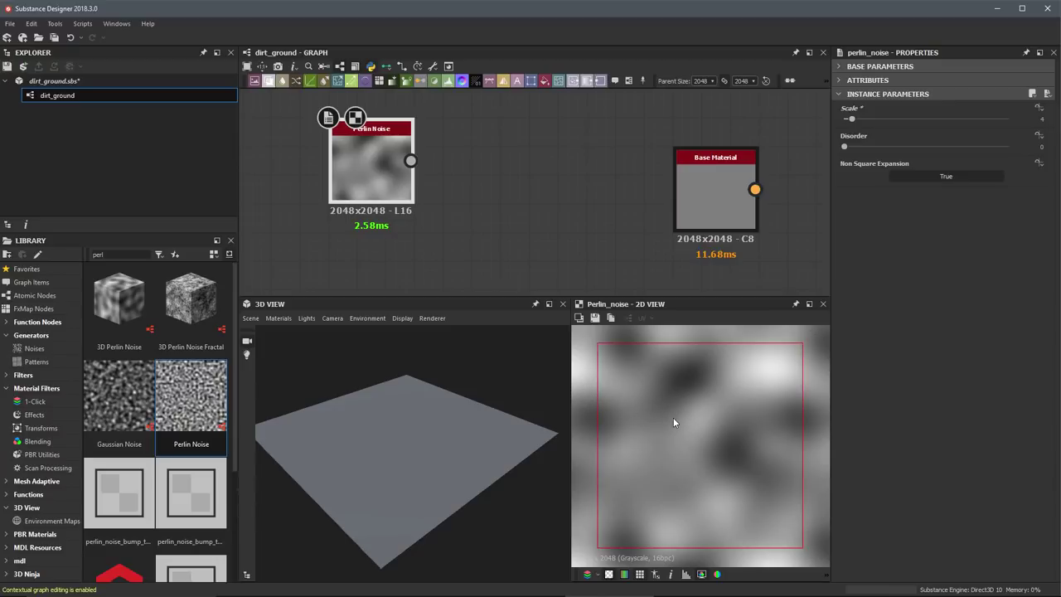
scroll(715, 434, down, 3)
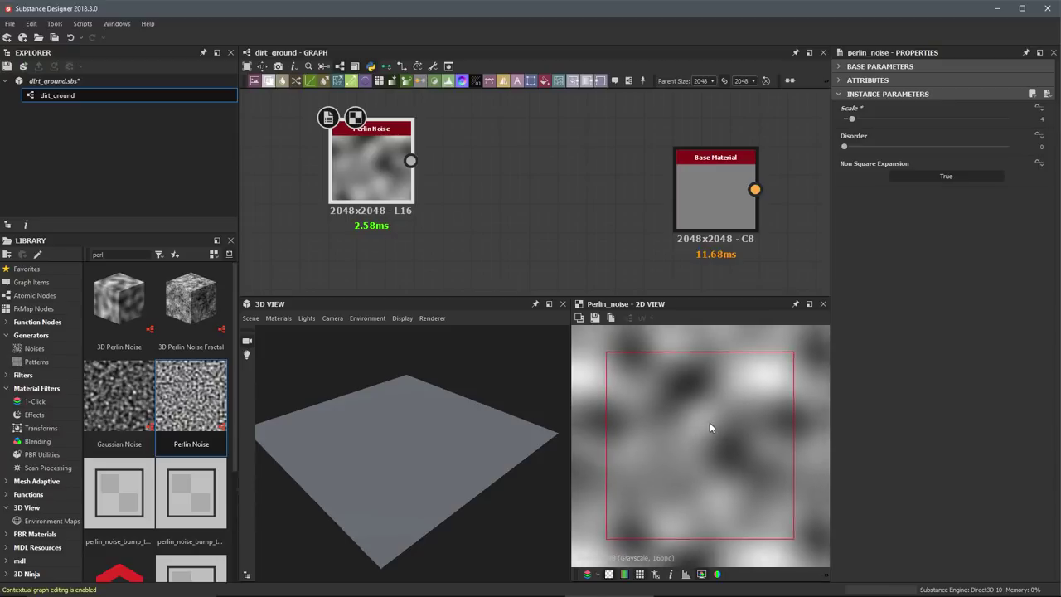
scroll(714, 439, down, 1)
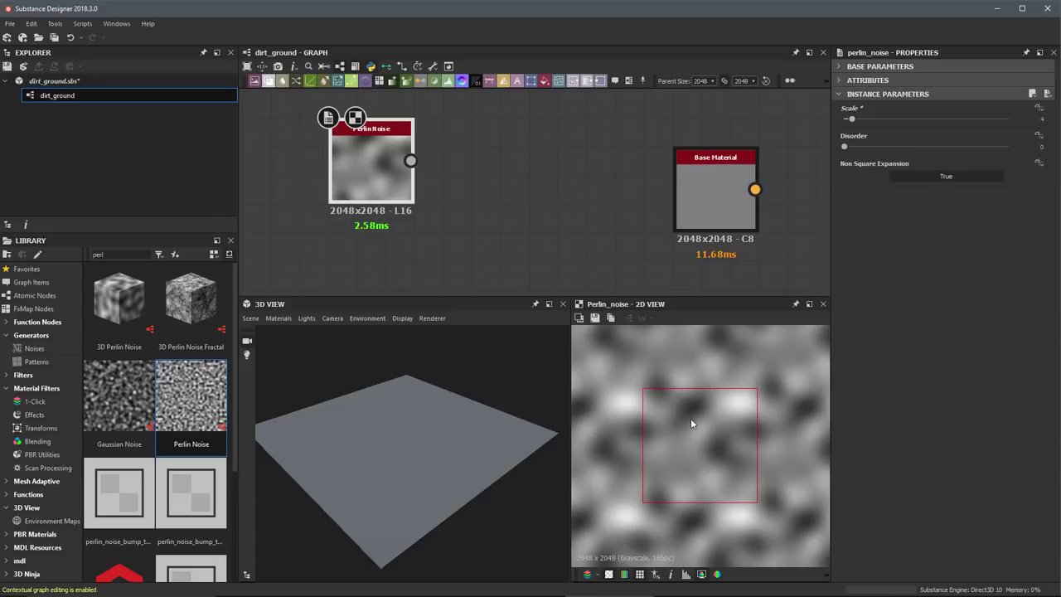
scroll(646, 399, up, 5)
middle_drag(657, 412, 694, 455)
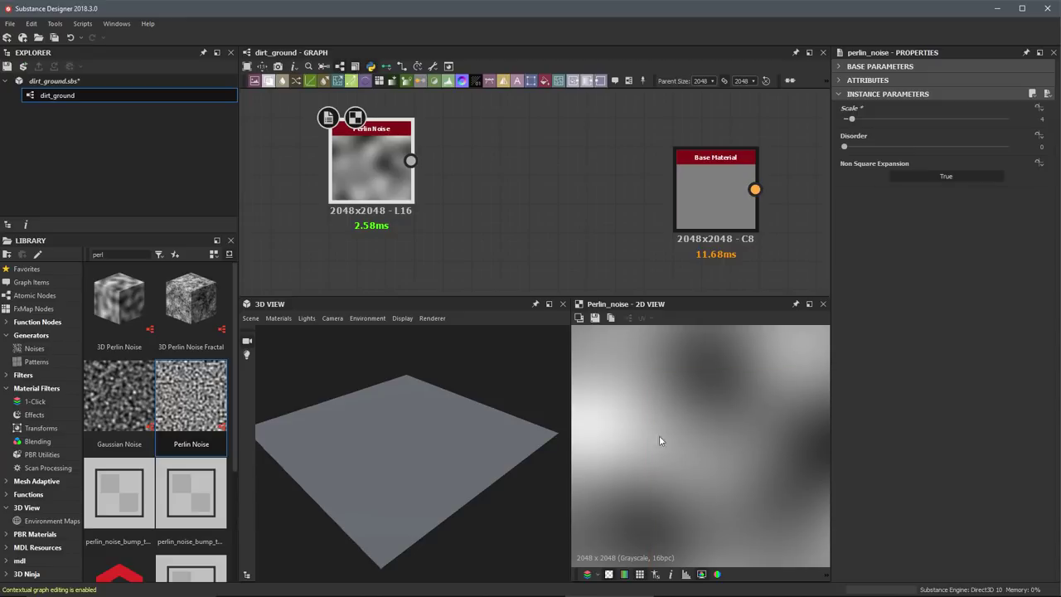
scroll(660, 440, down, 5)
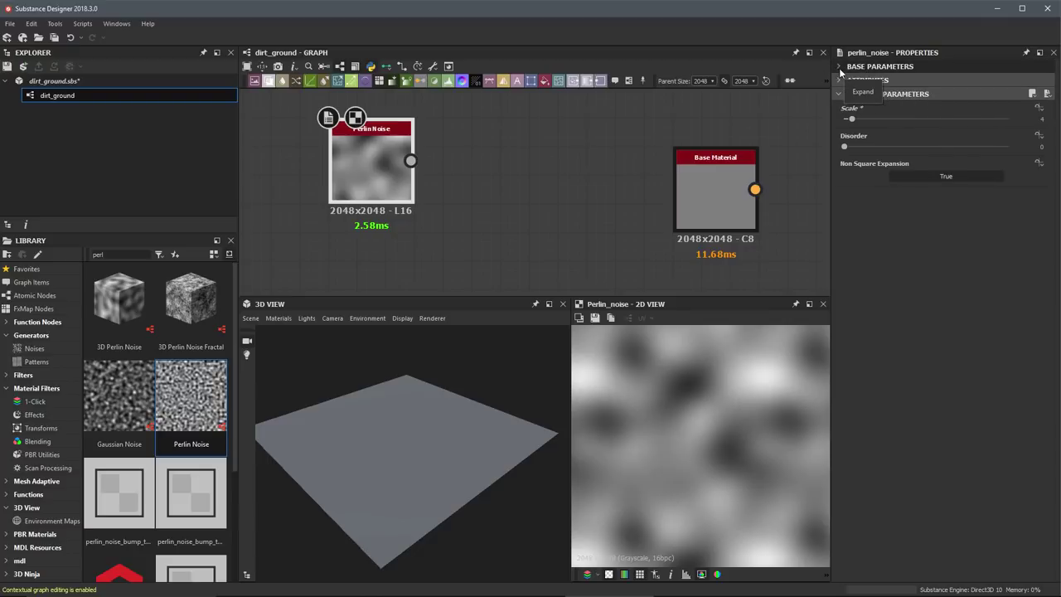
Test the Perlin Noise node's inherited output size by setting the graph's parent size to 512 and restoring it to 2048
click(899, 67)
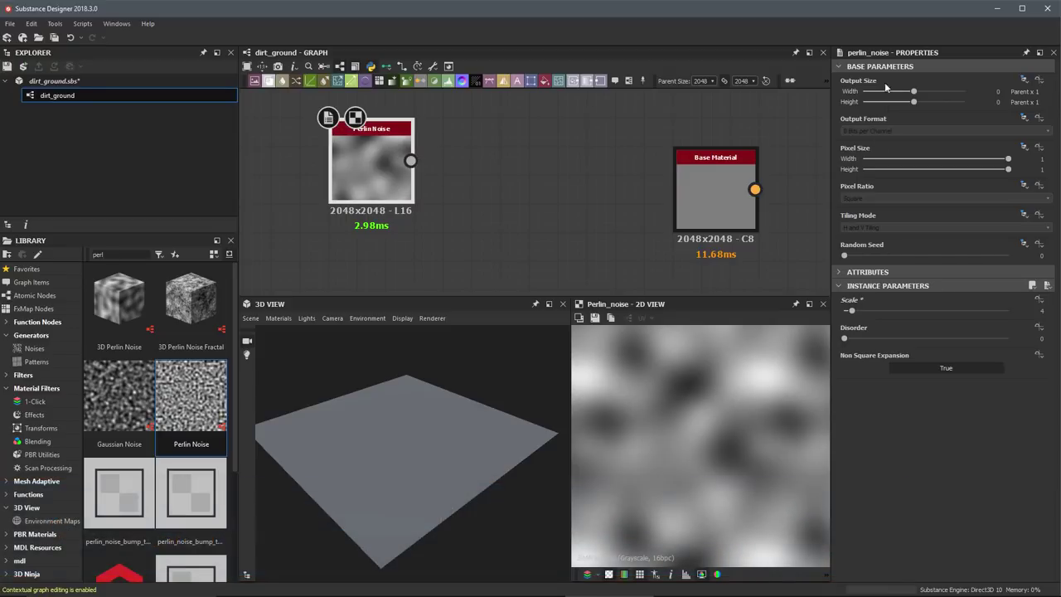
click(1025, 80)
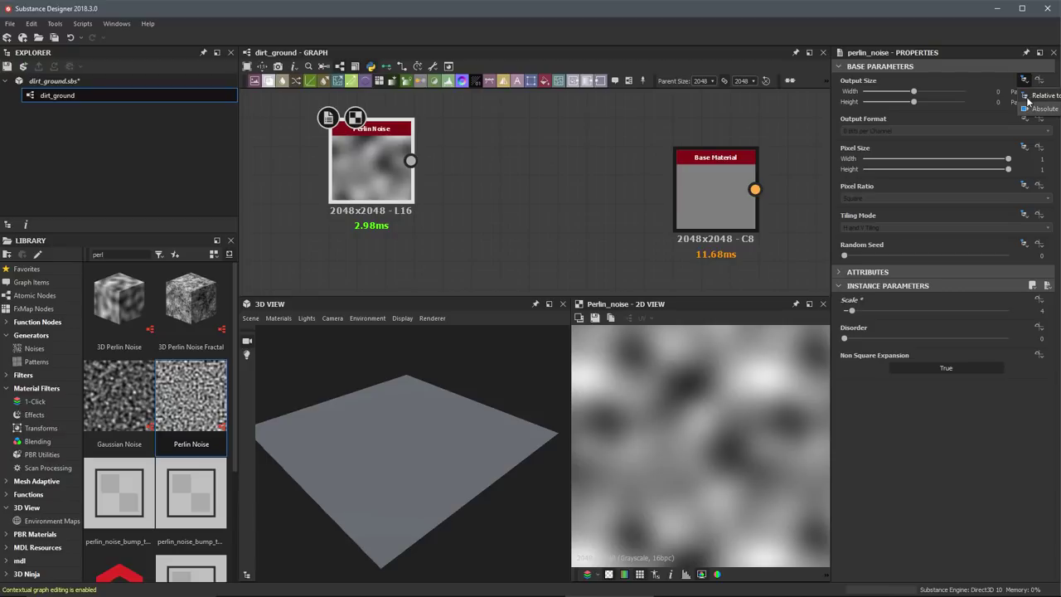
click(539, 149)
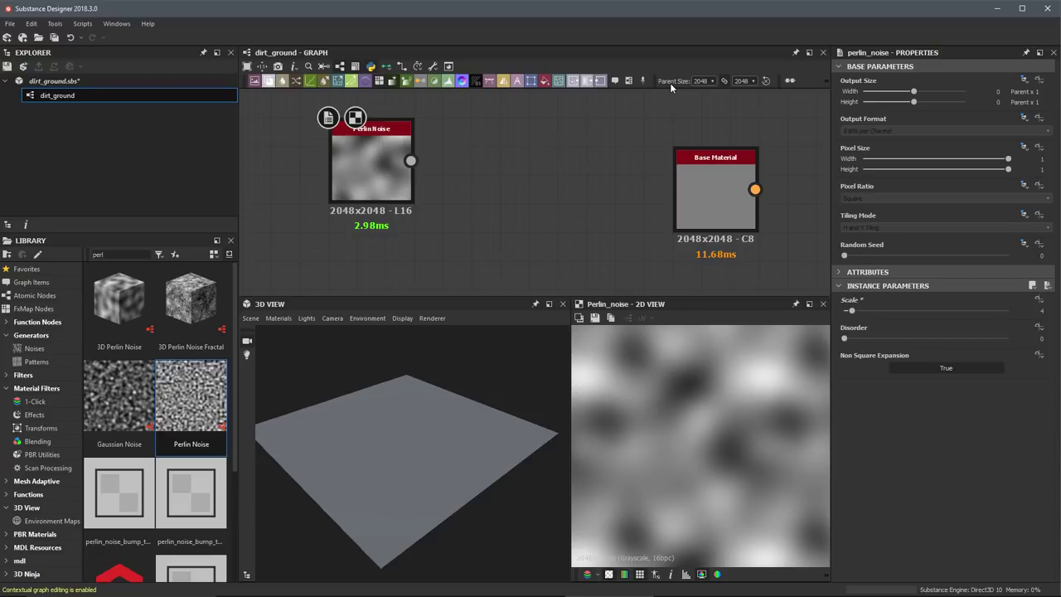
click(713, 82)
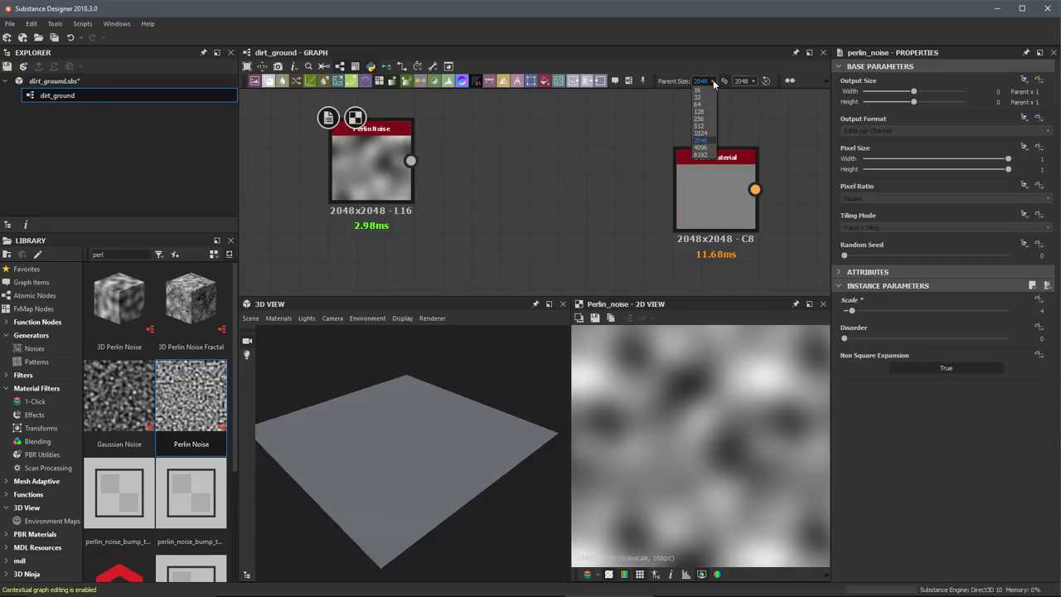
click(702, 126)
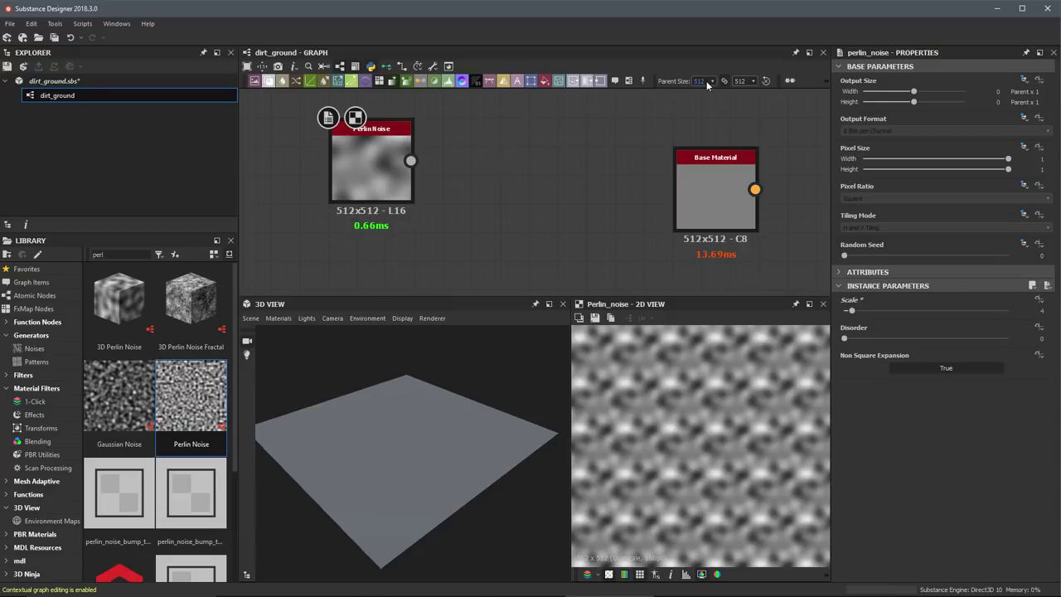
click(373, 164)
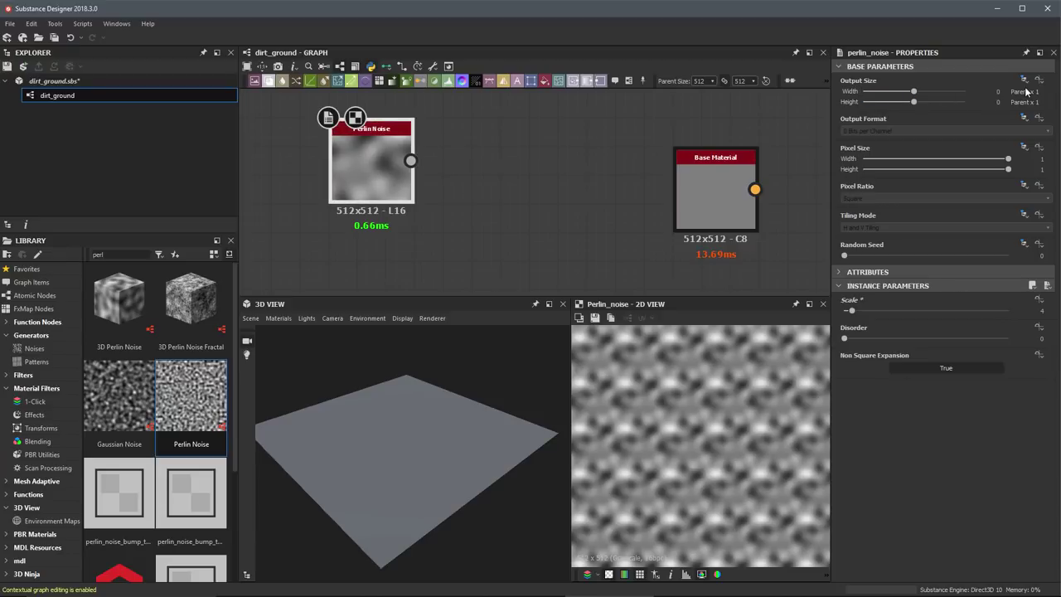
click(699, 80)
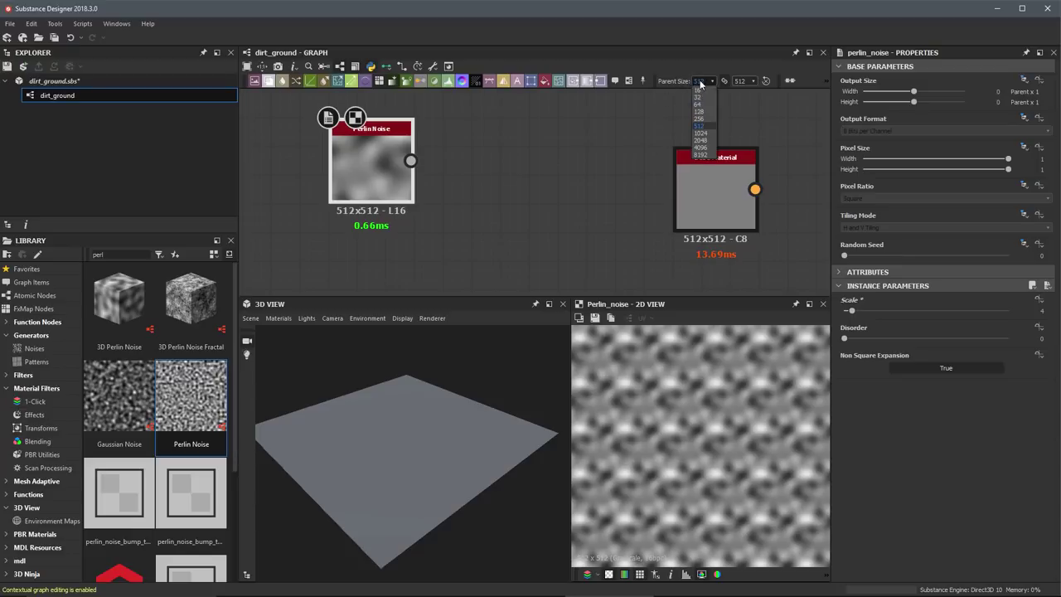
click(699, 141)
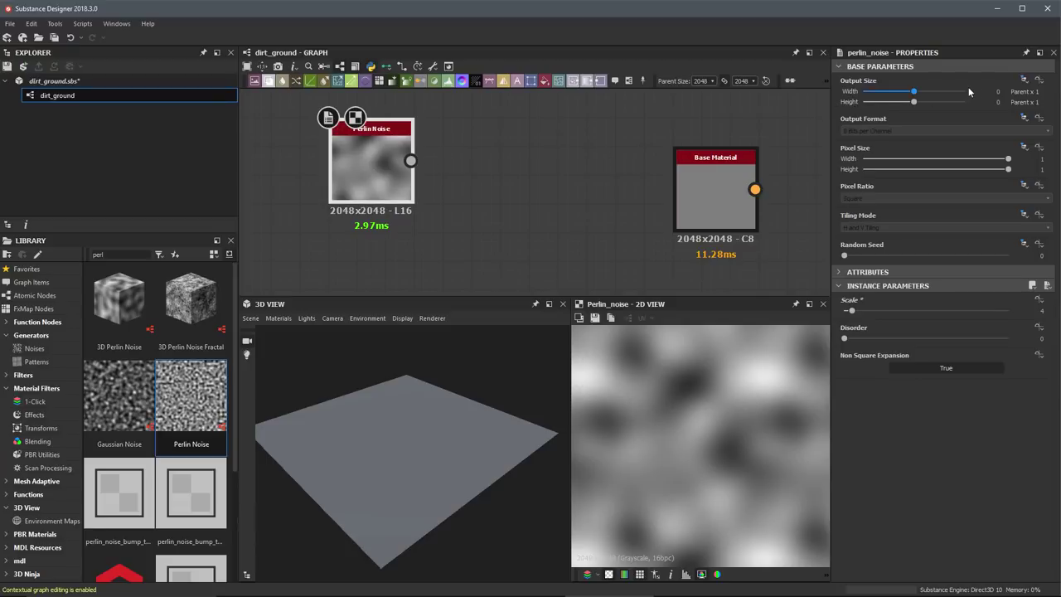
Make the Perlin Noise output size absolute at 512 × 512 px and set the graph's parent size to 1024
click(1024, 81)
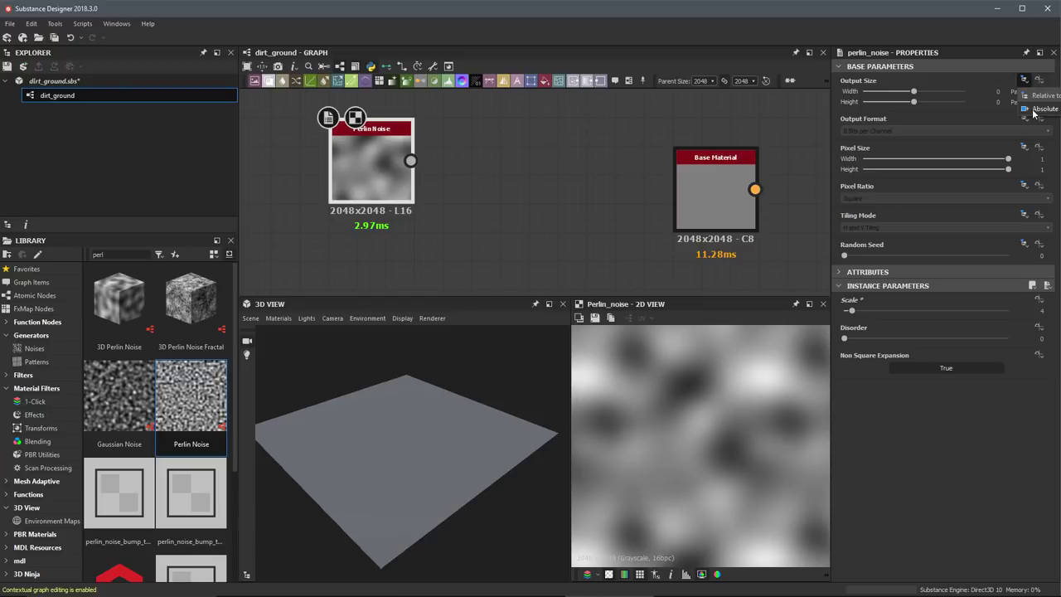
click(1037, 109)
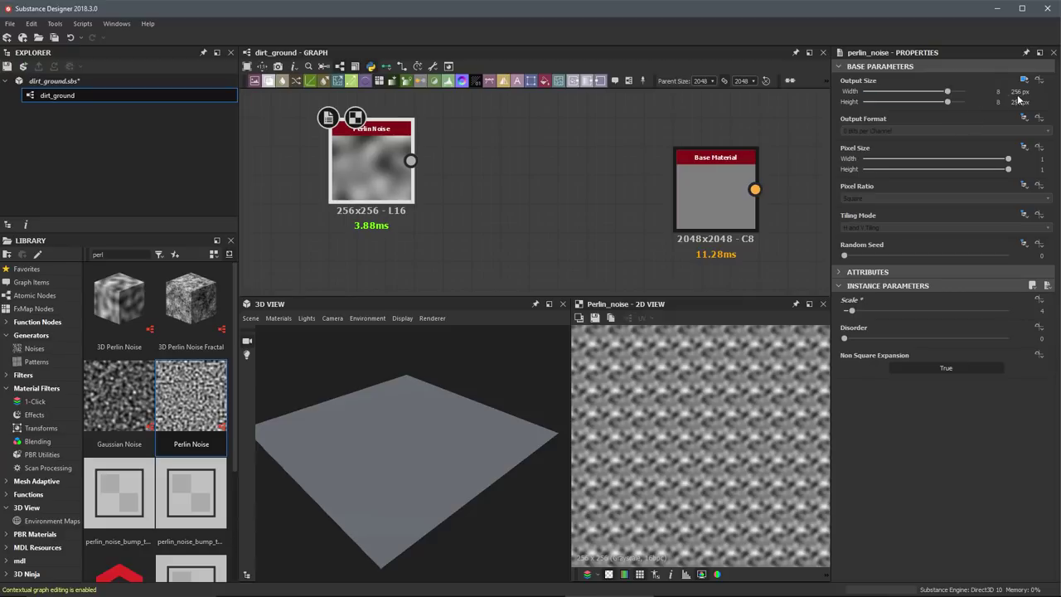
drag(952, 97, 952, 101)
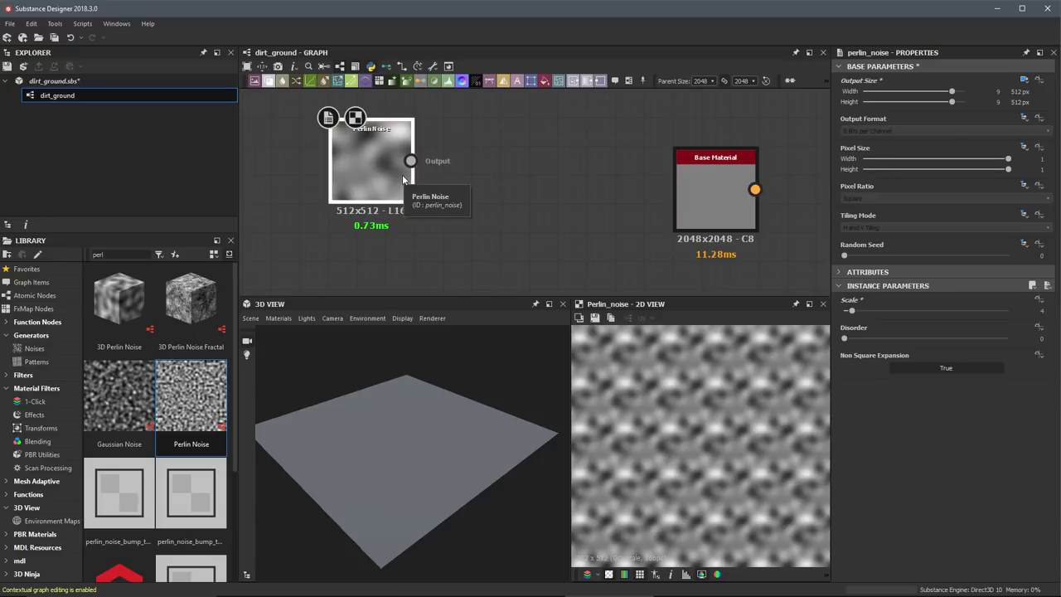
click(711, 81)
click(701, 133)
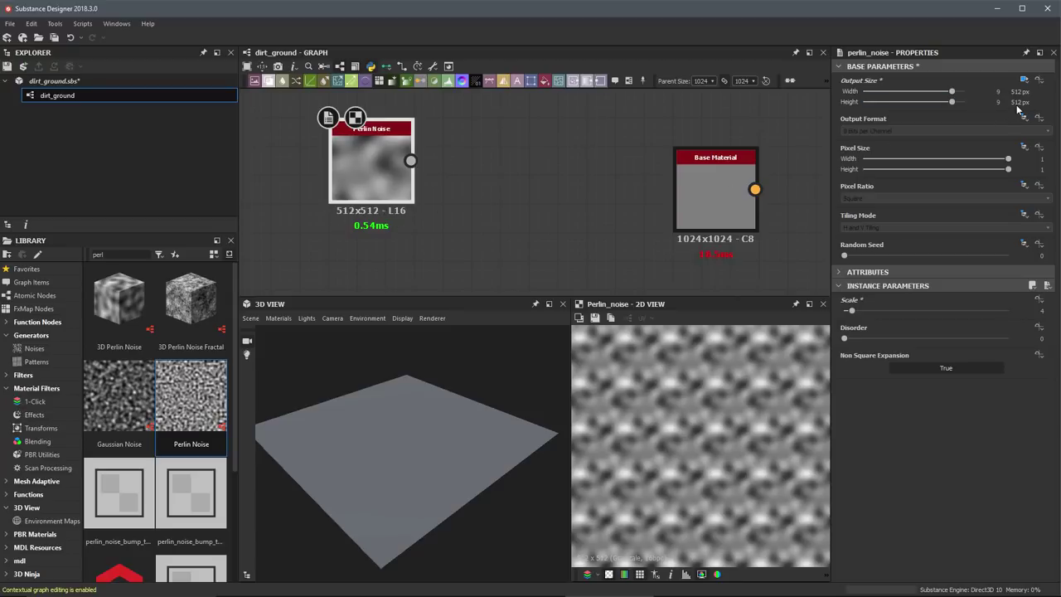
Return the Perlin Noise output size to relative to parent and set the graph's parent size to 2048
click(1025, 79)
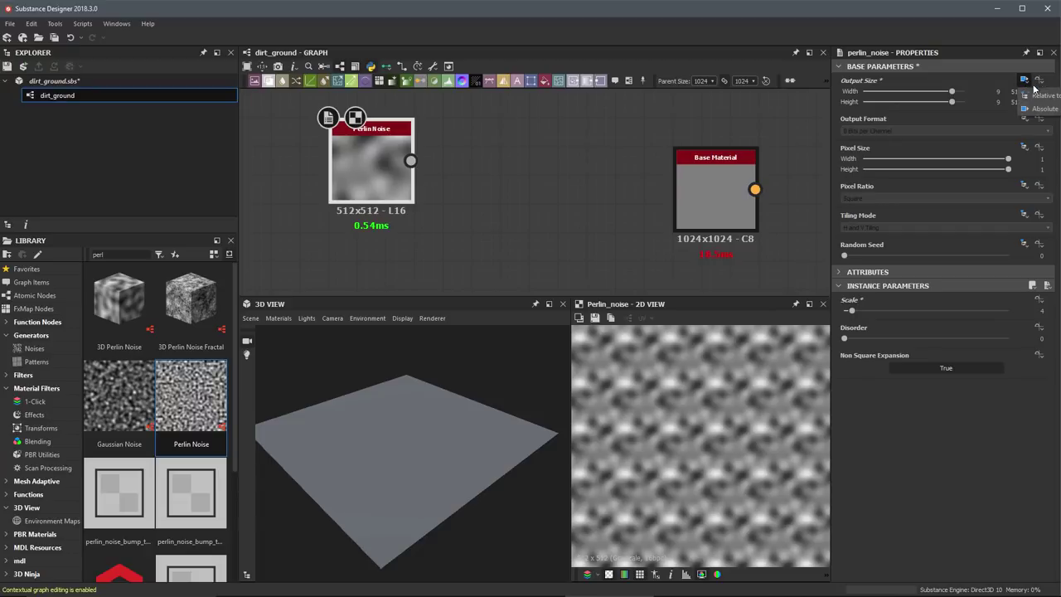
click(1038, 96)
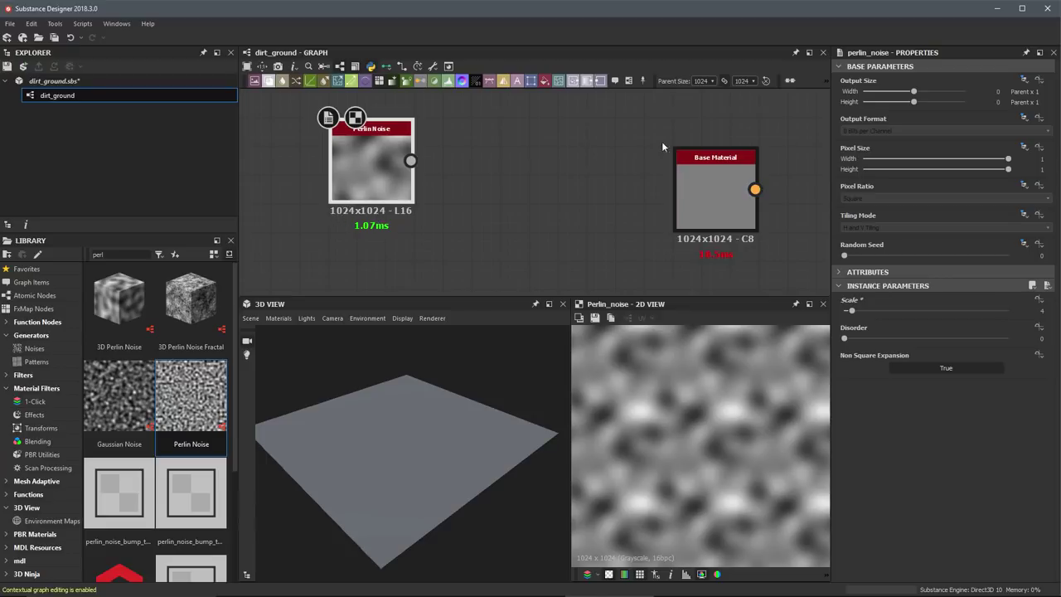
click(703, 81)
click(706, 145)
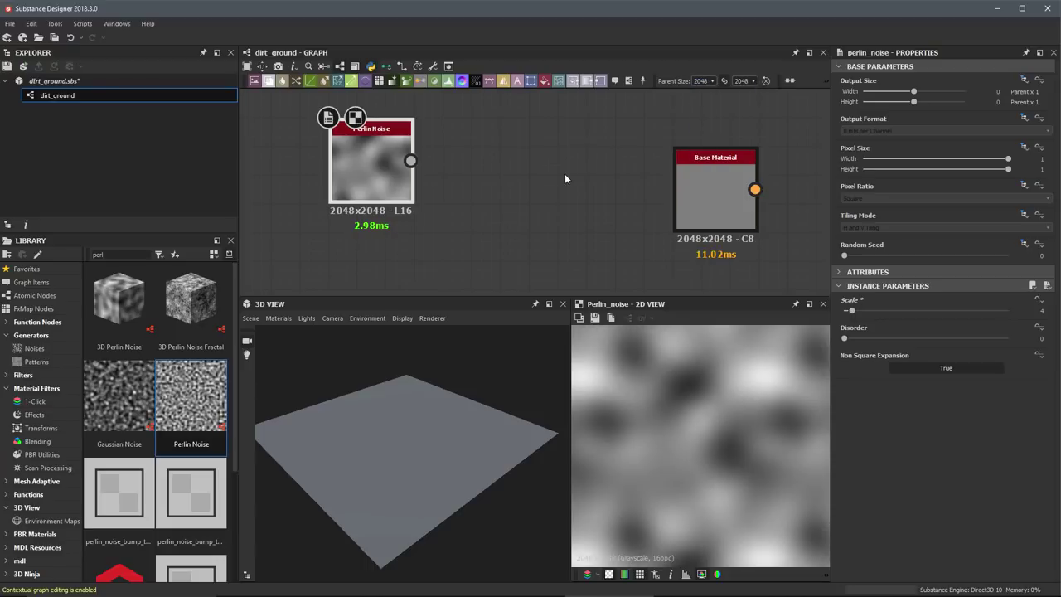
Collapse the Perlin Noise node's base parameters and display the properties of the Base Material node
click(843, 67)
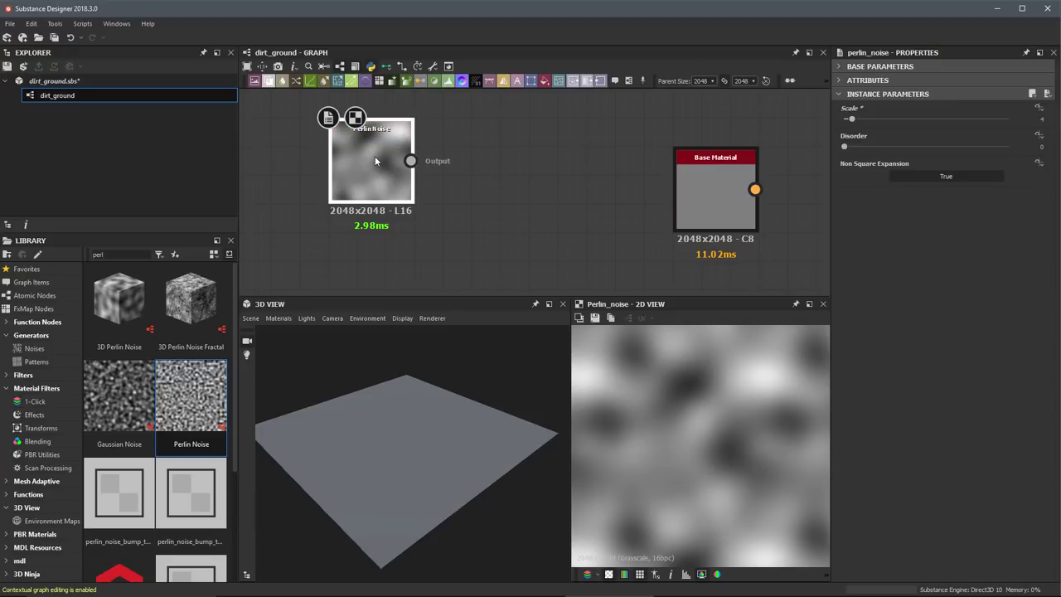
click(870, 67)
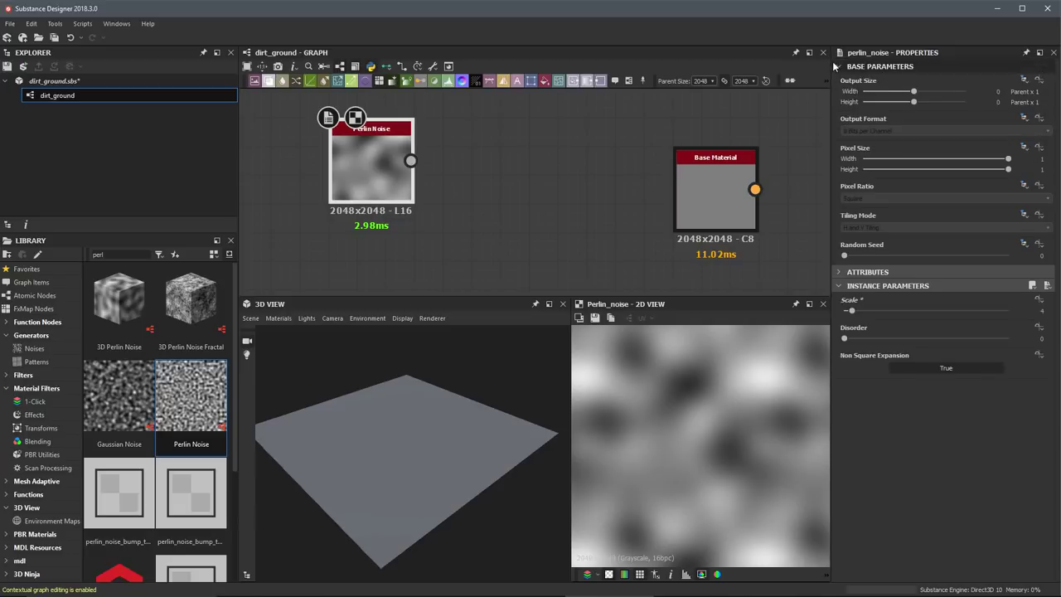
click(840, 67)
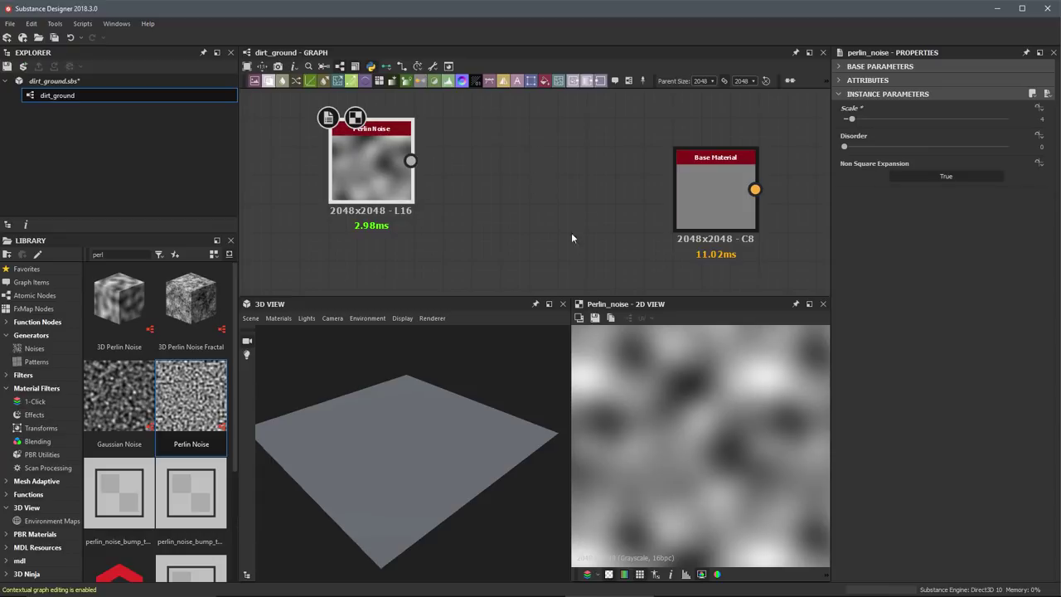
click(711, 176)
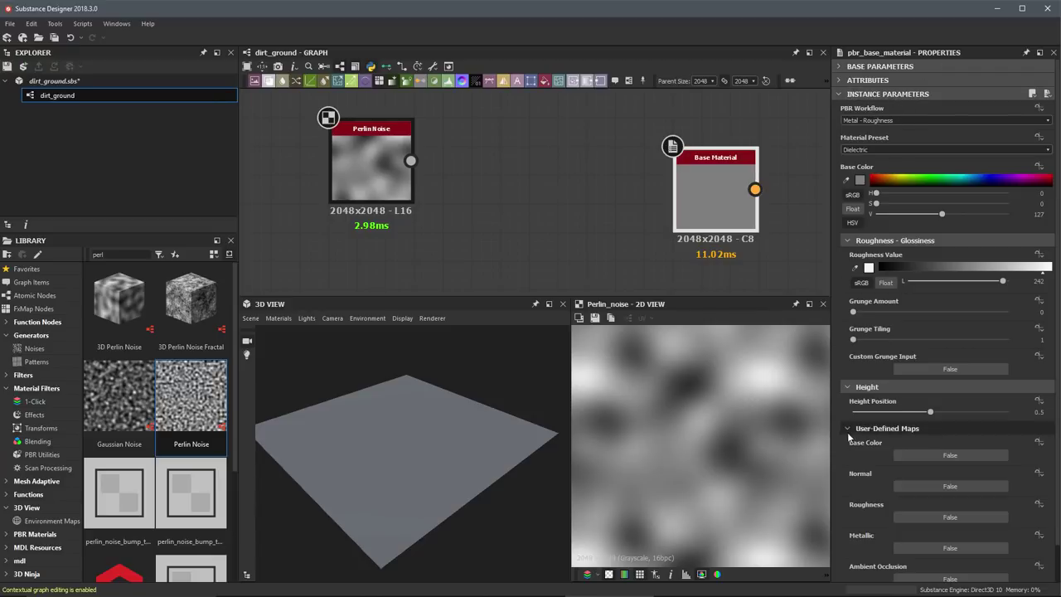
Enable the Height input in the Base Material node's user-defined maps
click(875, 429)
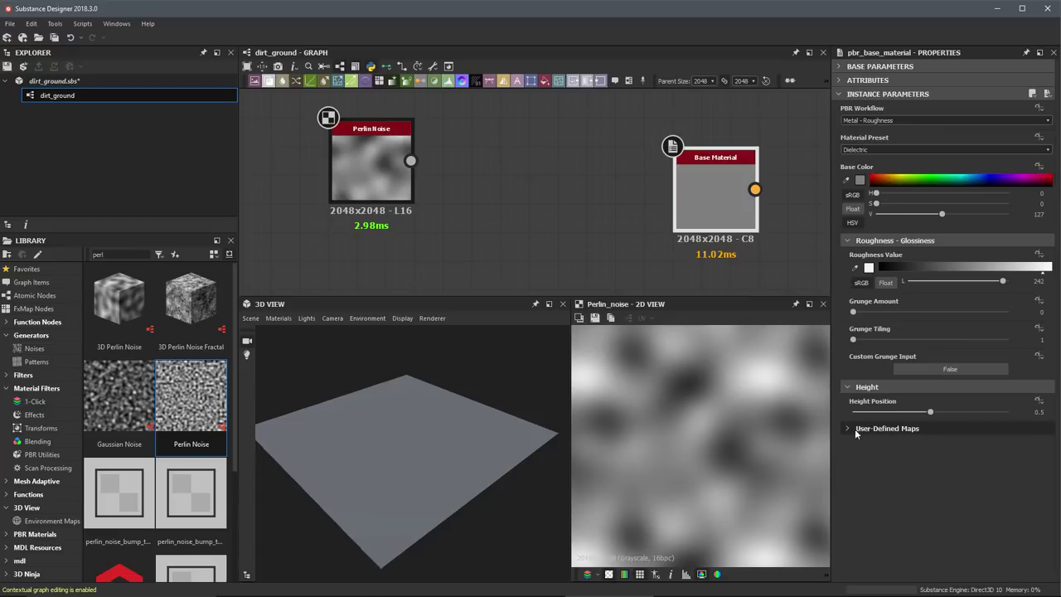
click(857, 431)
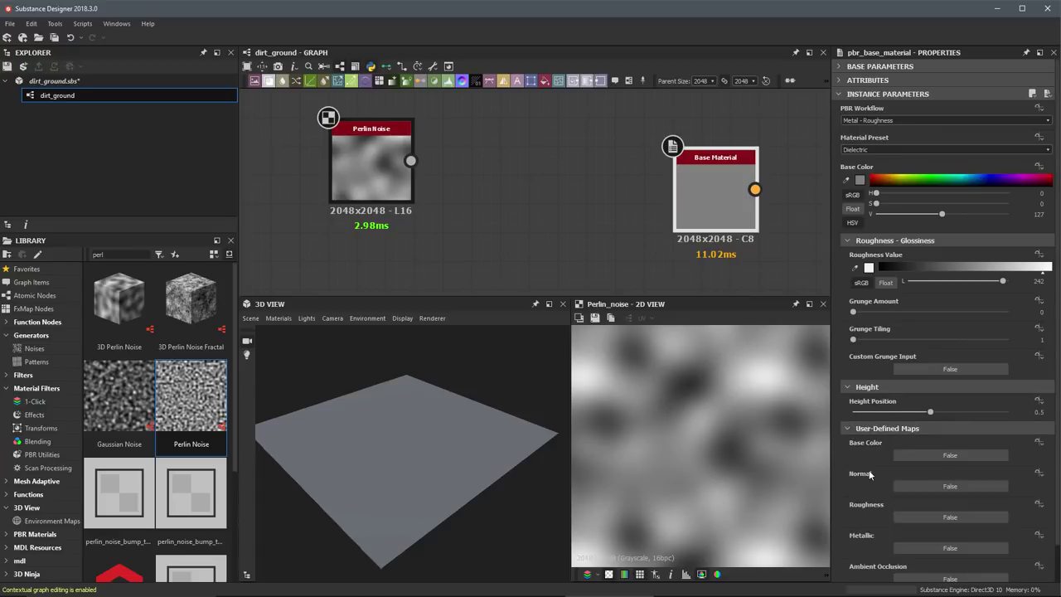
scroll(870, 474, down, 1)
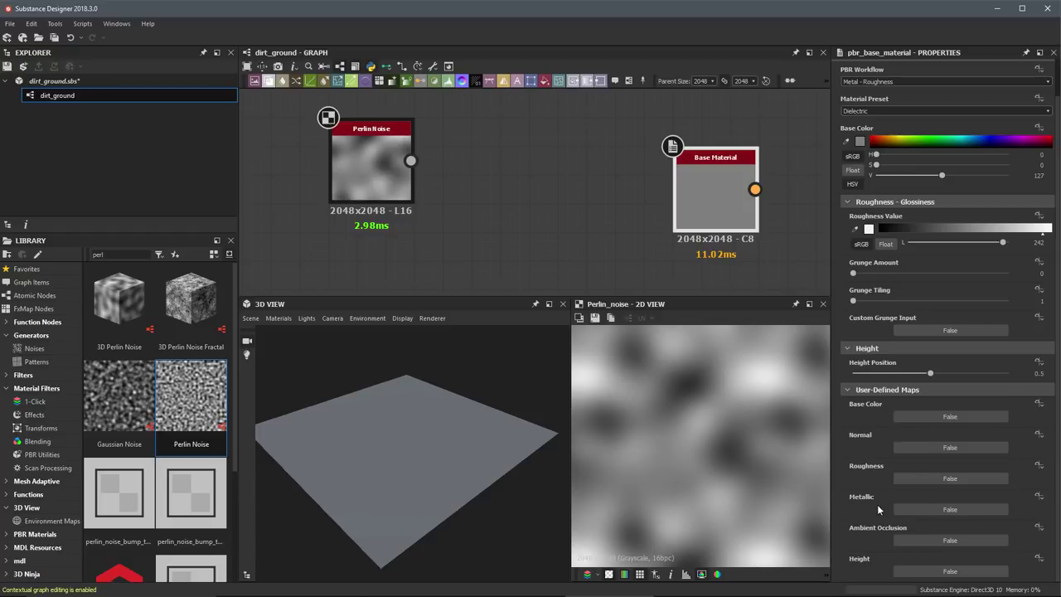
click(922, 574)
scroll(886, 519, down, 1)
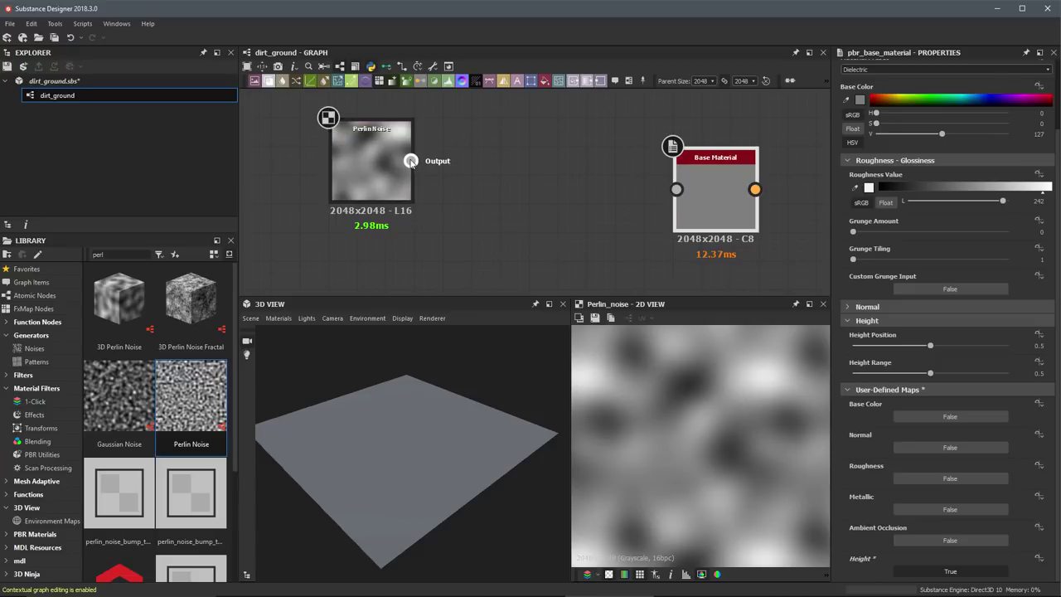
Connect the Perlin Noise output to the Base Material node's Height input
drag(411, 162, 509, 146)
drag(462, 199, 697, 196)
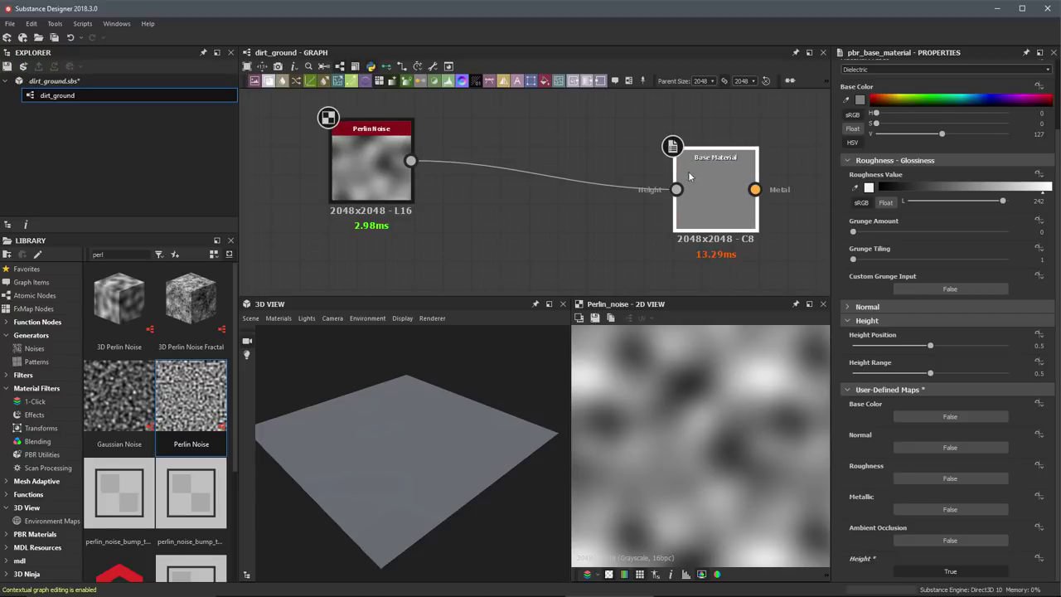
click(386, 146)
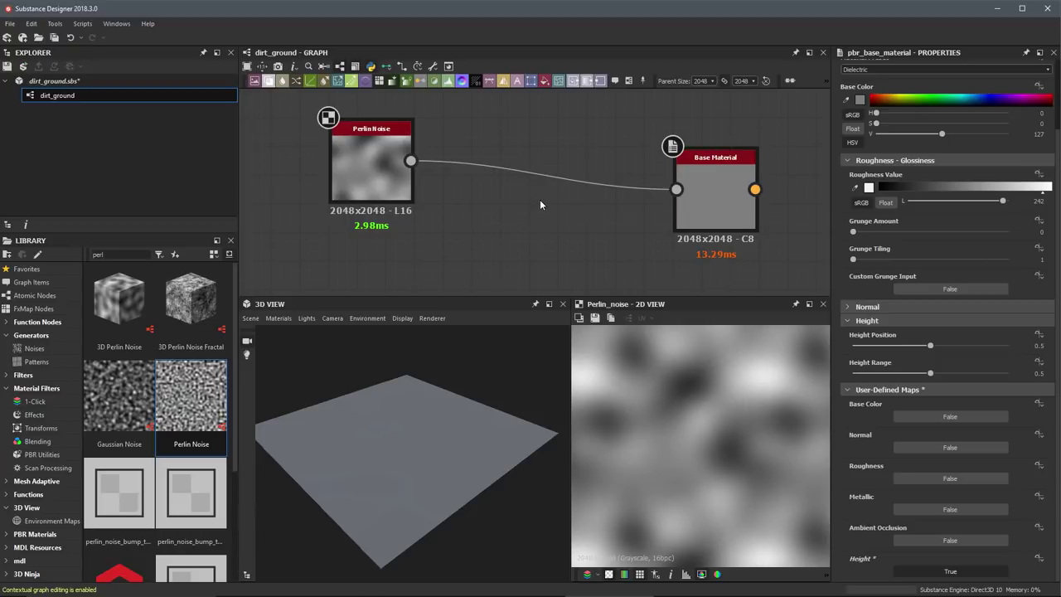
Add a Normal node and place it between Perlin Noise and Base Material, just below their connection
key(space)
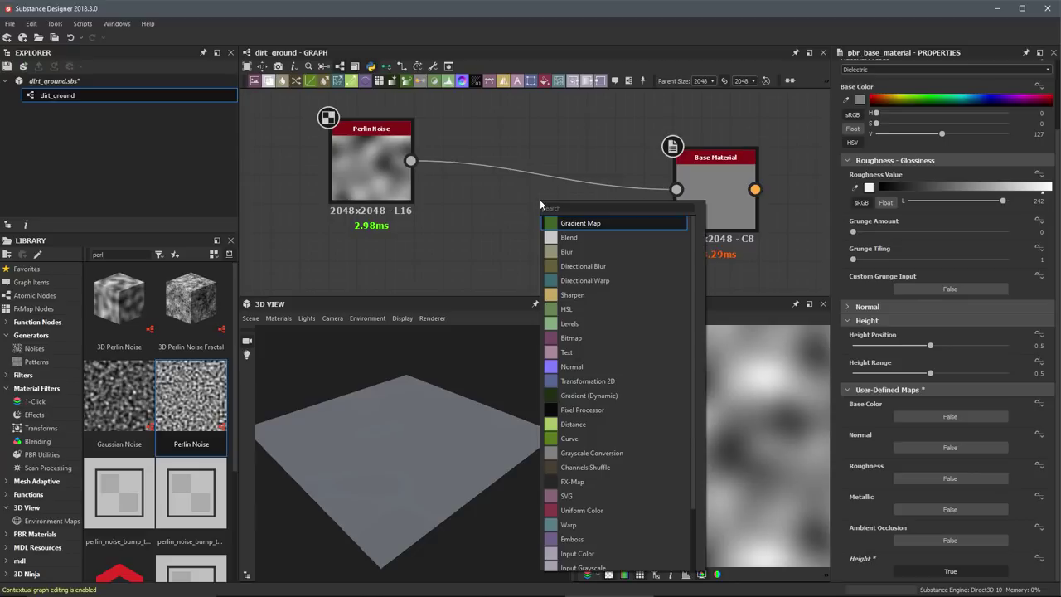
click(583, 366)
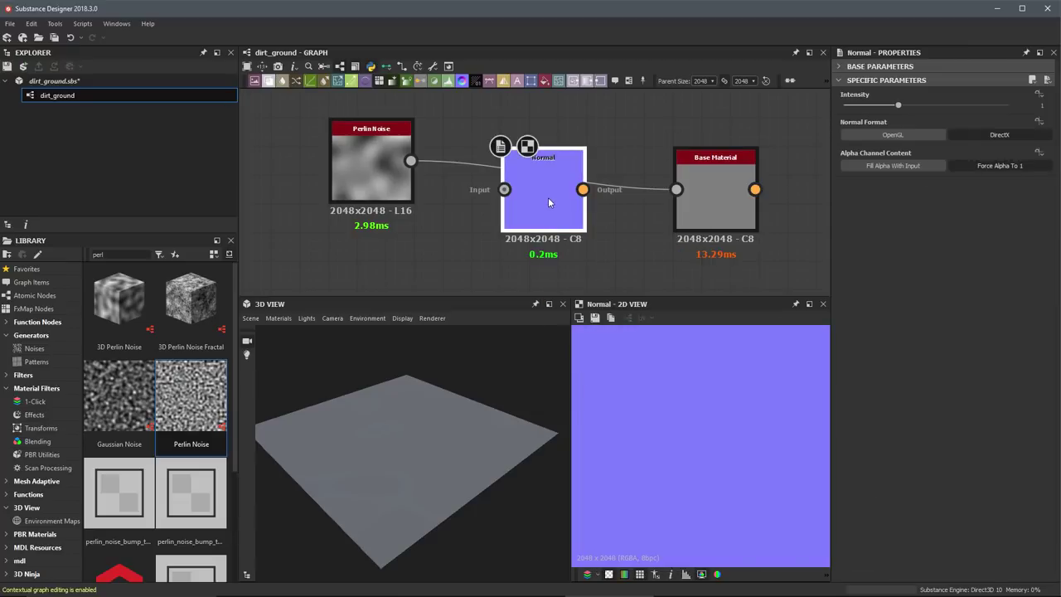
drag(548, 197, 551, 239)
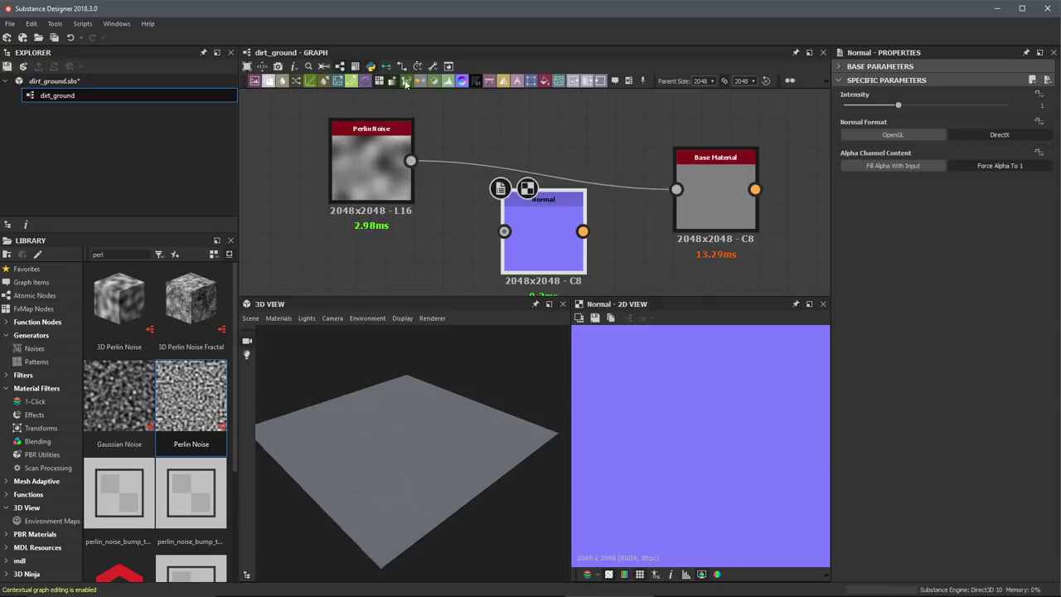
key(space)
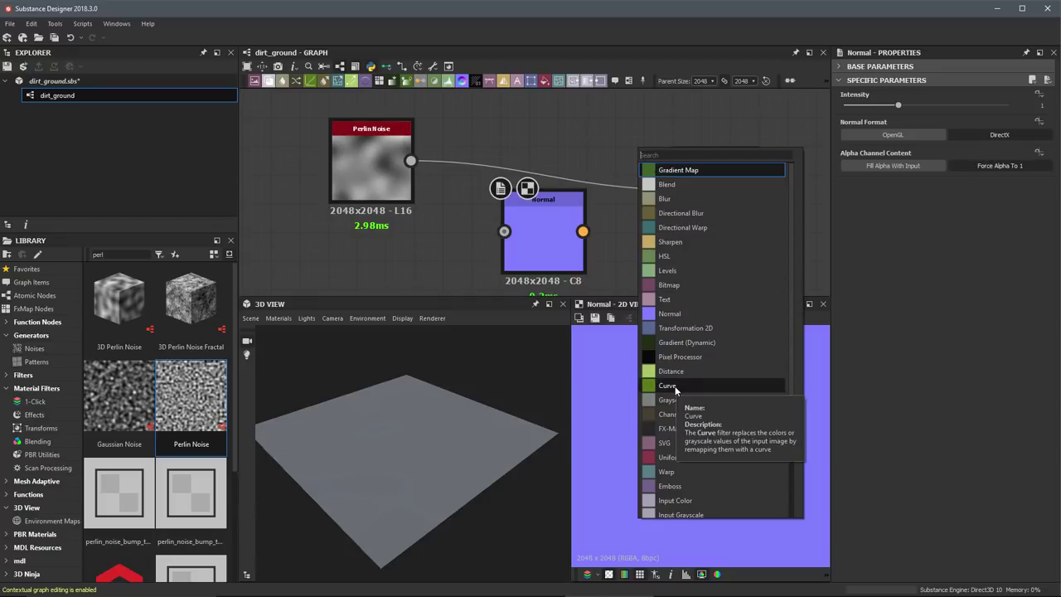
click(682, 319)
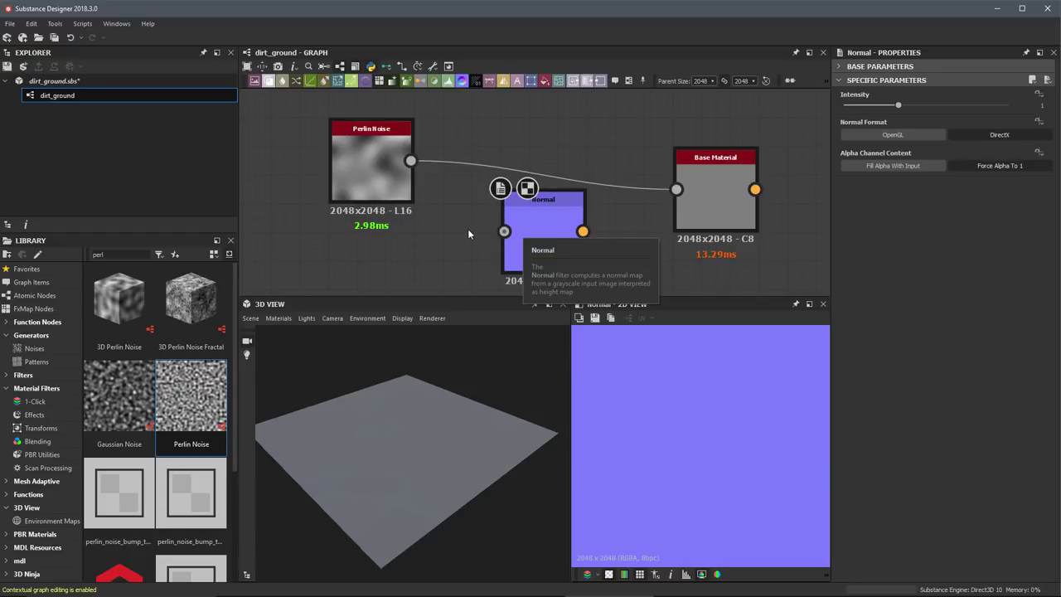
Connect the Perlin Noise output to the Normal node's input
middle_drag(465, 239, 474, 231)
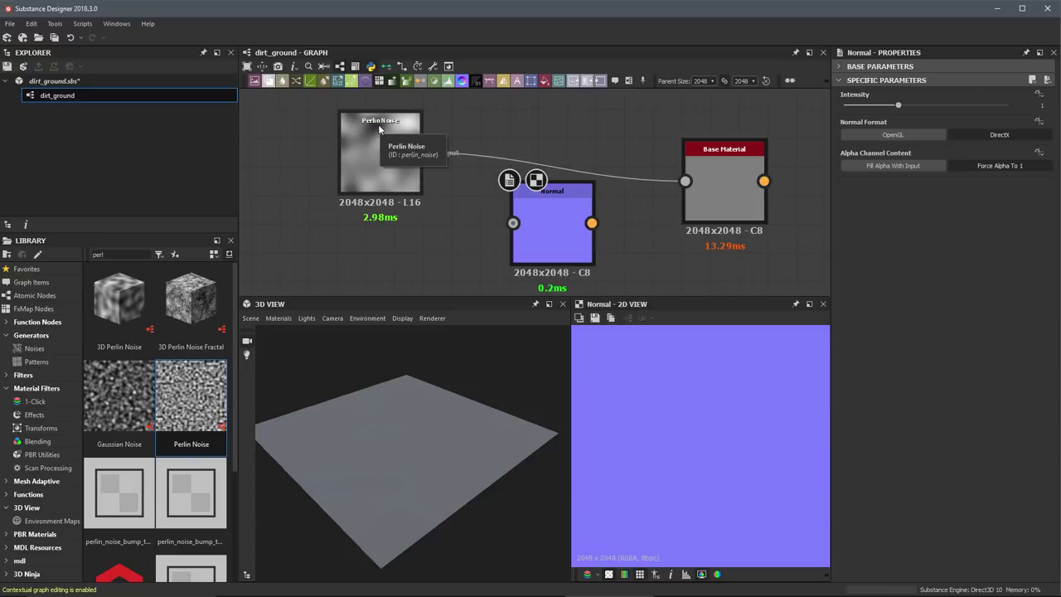
drag(420, 152, 538, 233)
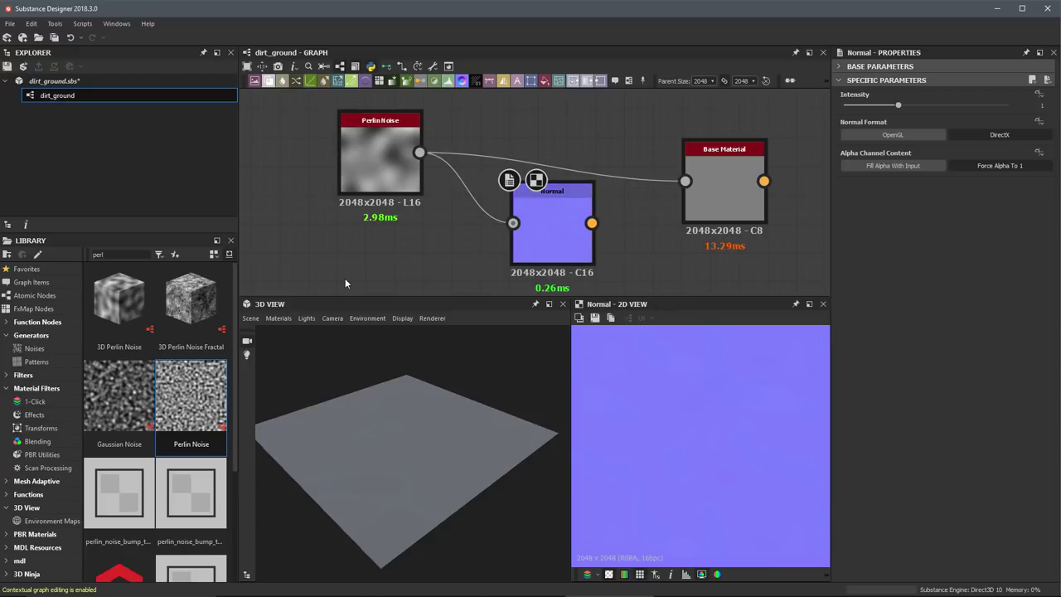
middle_drag(345, 278, 320, 259)
Raise the Normal node's intensity to 24
click(520, 218)
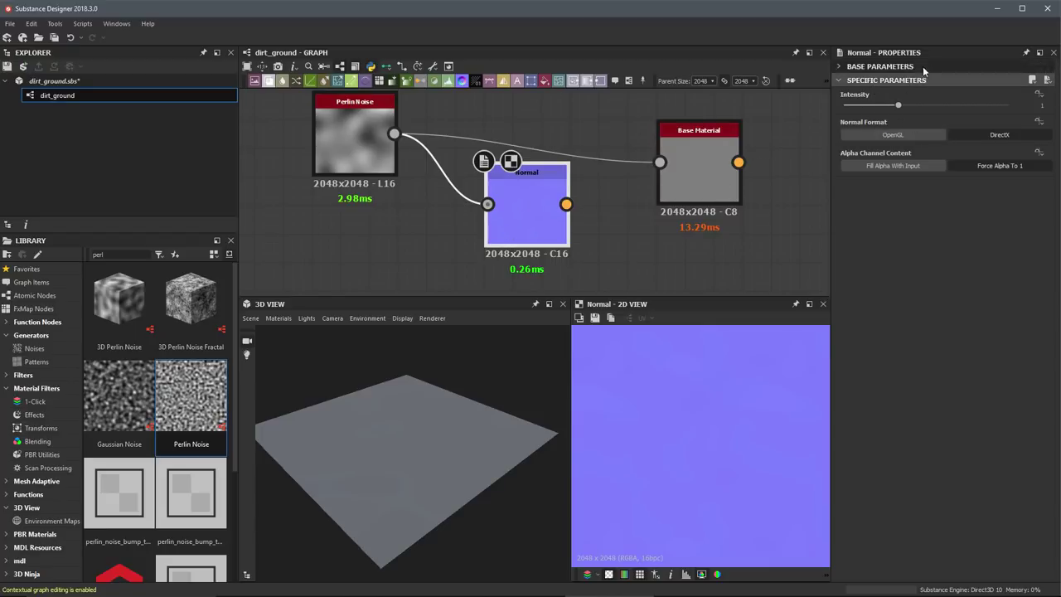
drag(898, 105, 1012, 106)
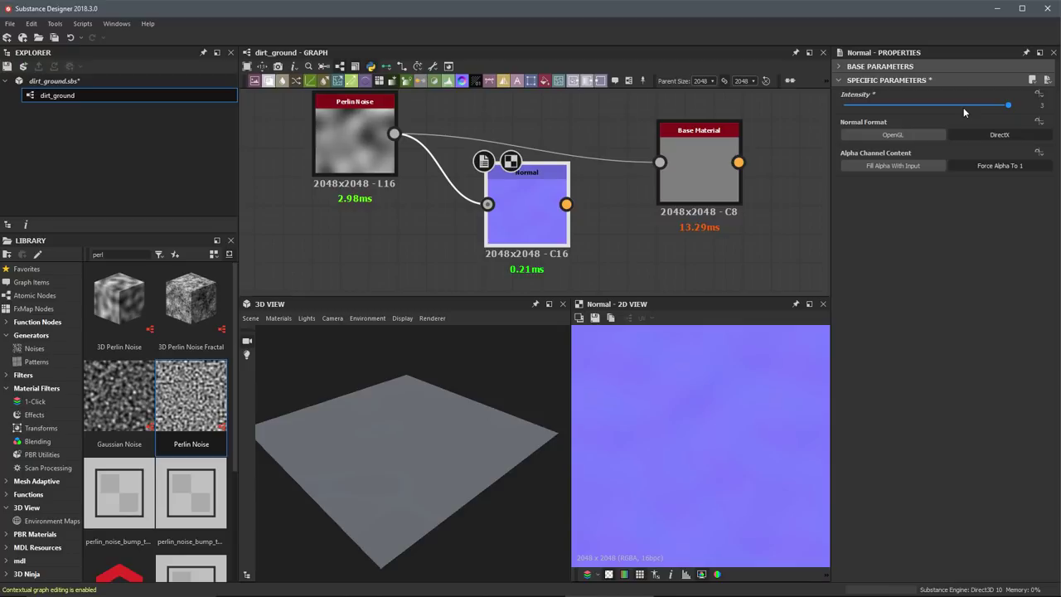
drag(1005, 106, 1044, 122)
double_click(1040, 105)
text(24)
key(Return)
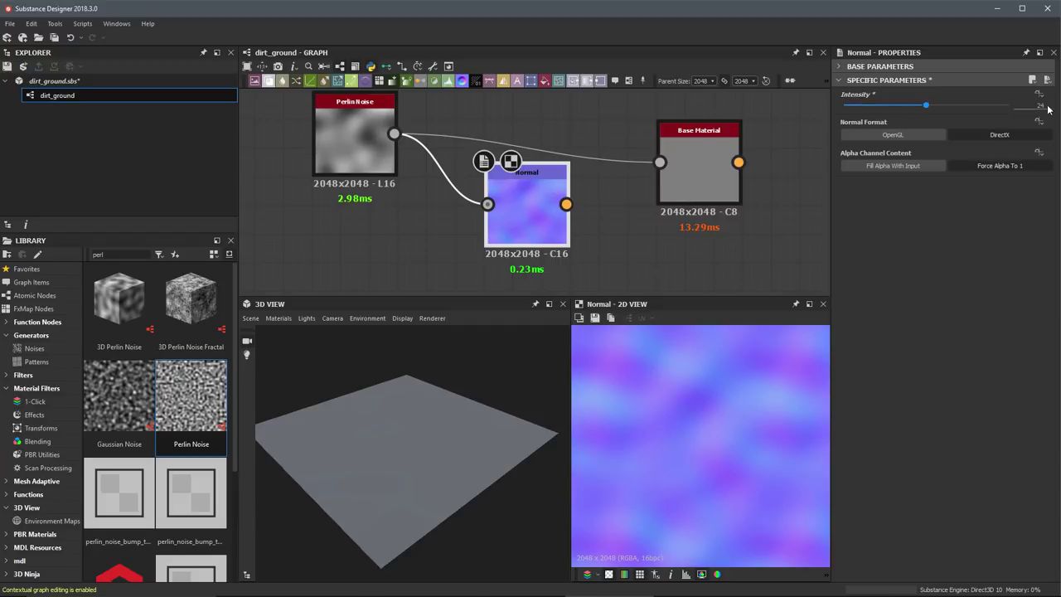
Test the Normal node with an intensity of 0 and restore it to 24
drag(930, 106, 844, 105)
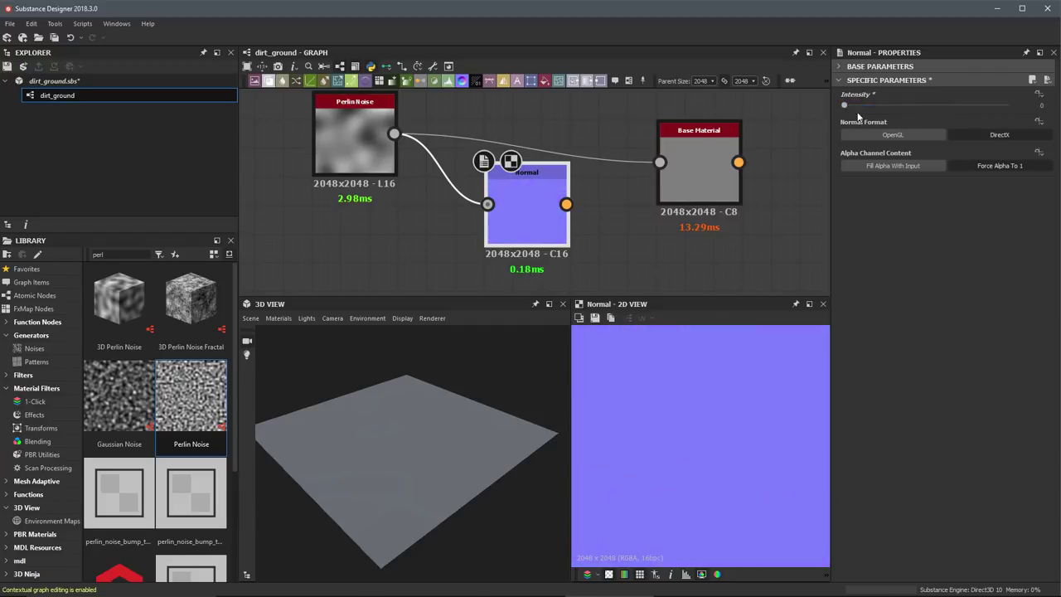
double_click(1042, 105)
text(24)
key(Return)
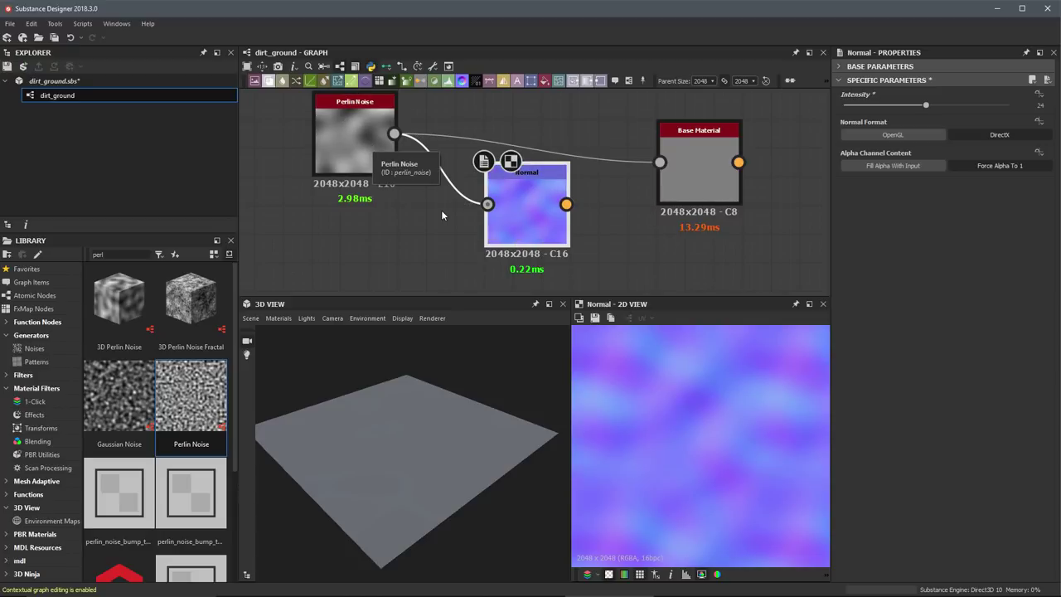
Enable the Base Material node's user-defined Normal map and connect the Normal node's output to that input
click(705, 166)
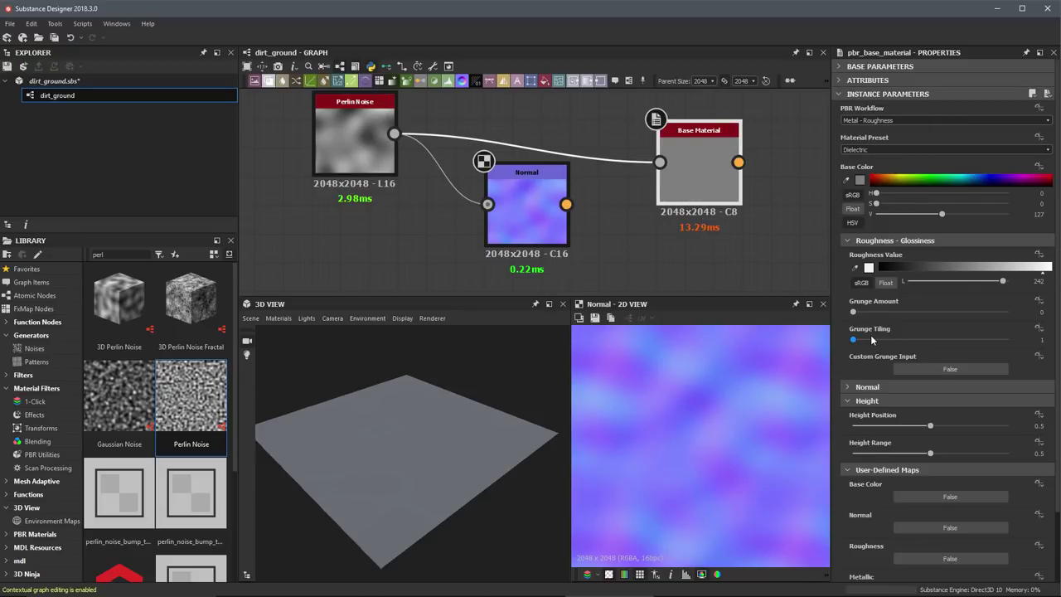
scroll(871, 339, down, 3)
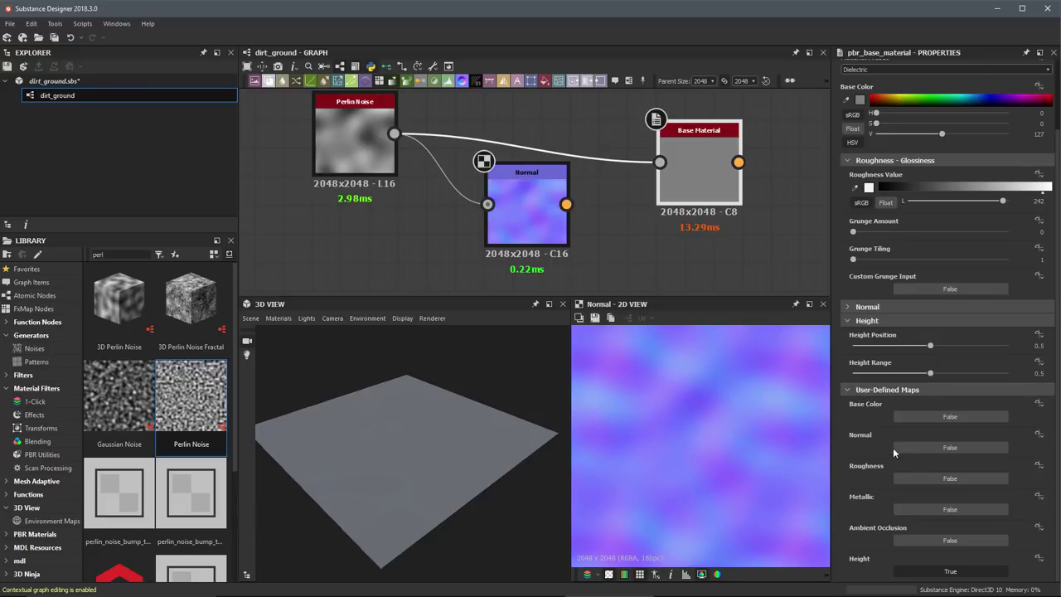
click(917, 448)
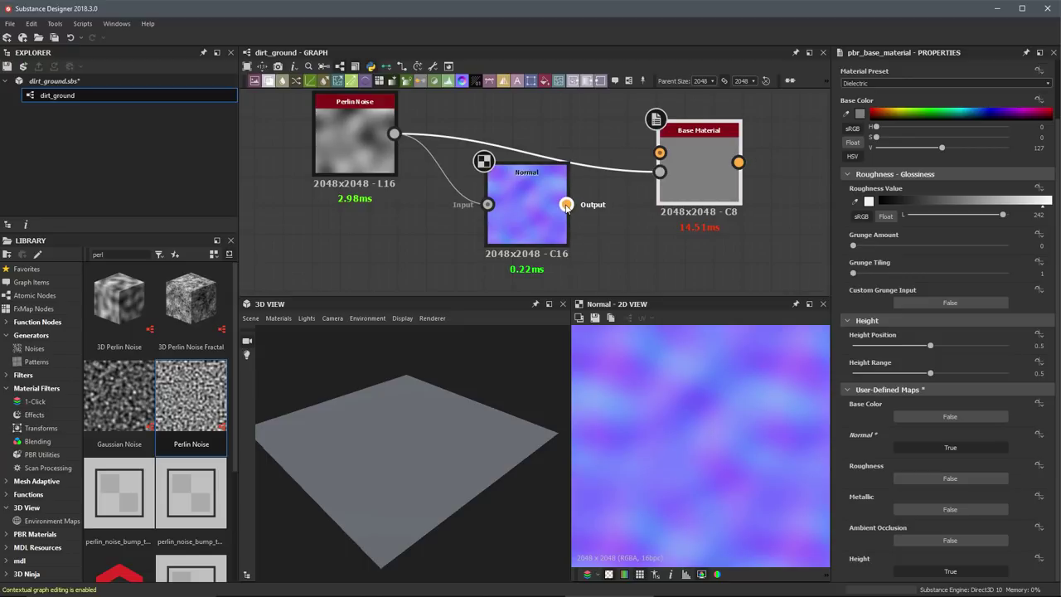
drag(567, 205, 660, 153)
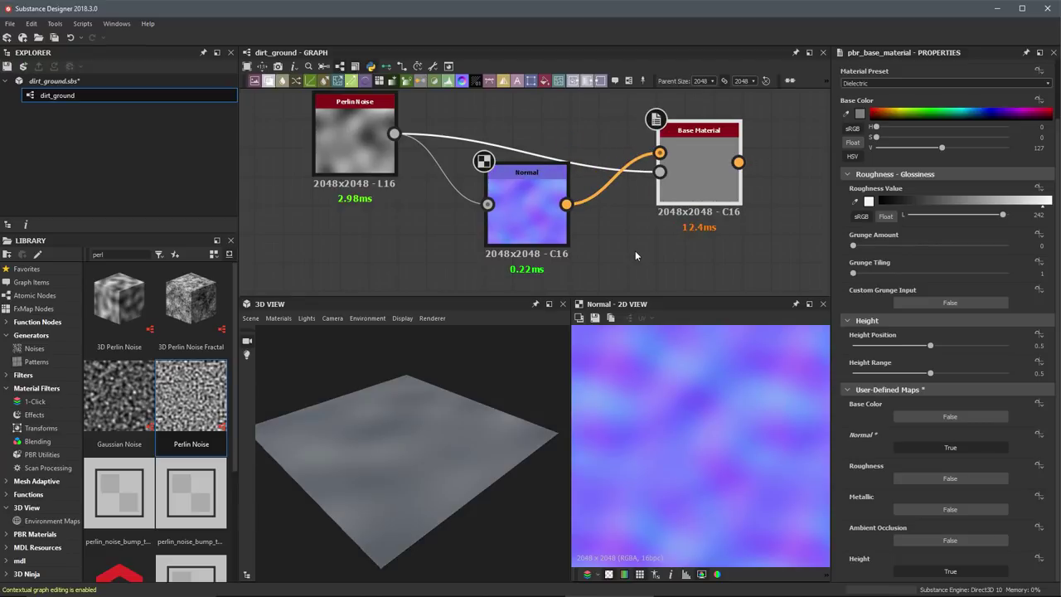
drag(464, 420, 448, 441)
Rearrange the graph with the Normal node above the height connection and Perlin Noise lower, before the Base Material node
middle_drag(658, 241, 699, 263)
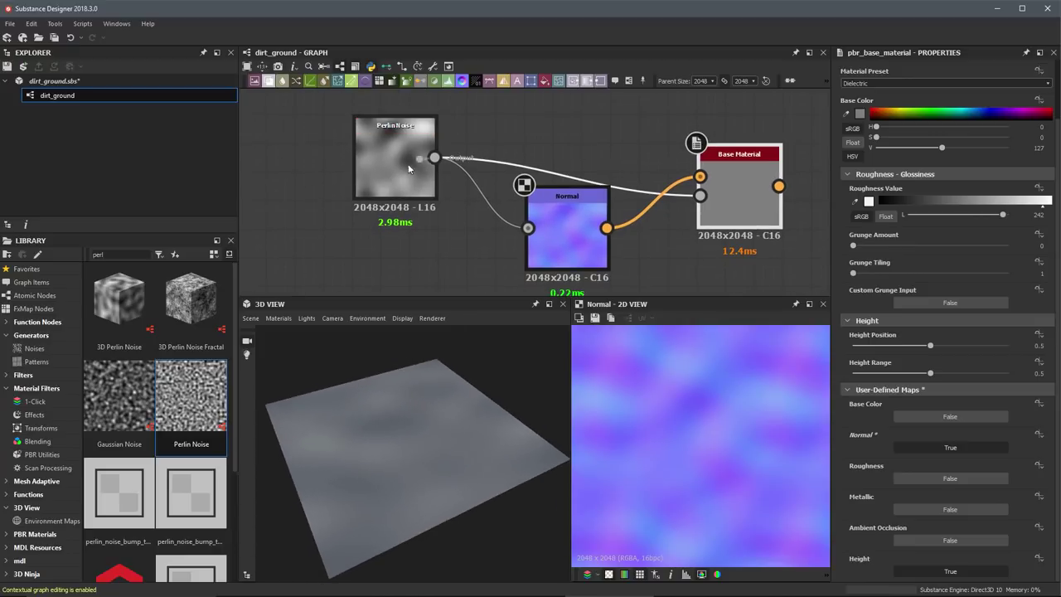
drag(409, 169, 362, 197)
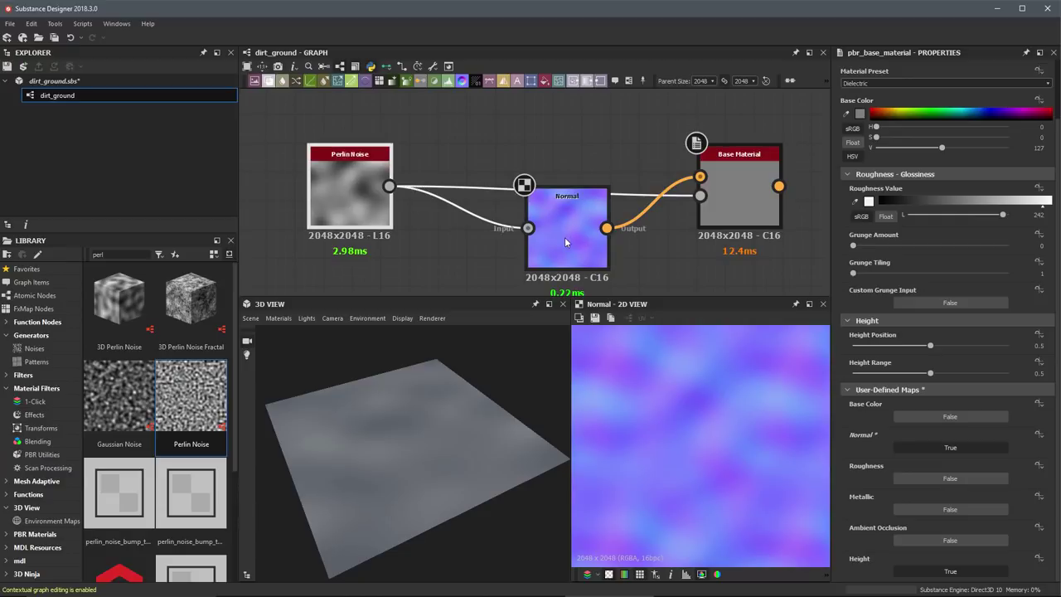
drag(566, 243, 567, 121)
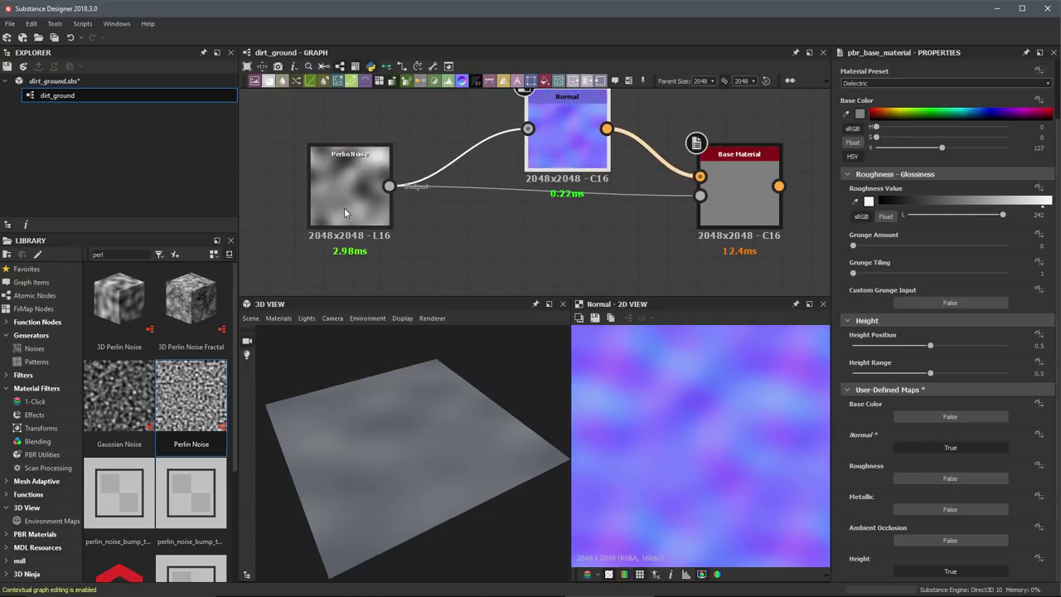
drag(345, 213, 390, 243)
click(747, 201)
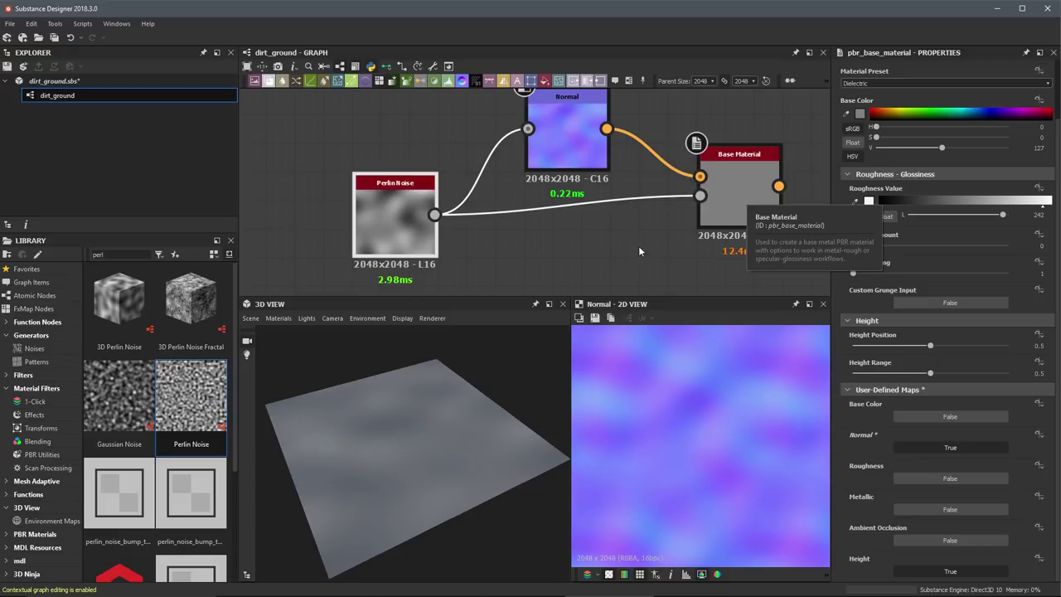
Review the properties of the Normal, Perlin Noise and Base Material nodes in turn
middle_drag(639, 251, 591, 246)
middle_drag(512, 199, 529, 225)
click(540, 147)
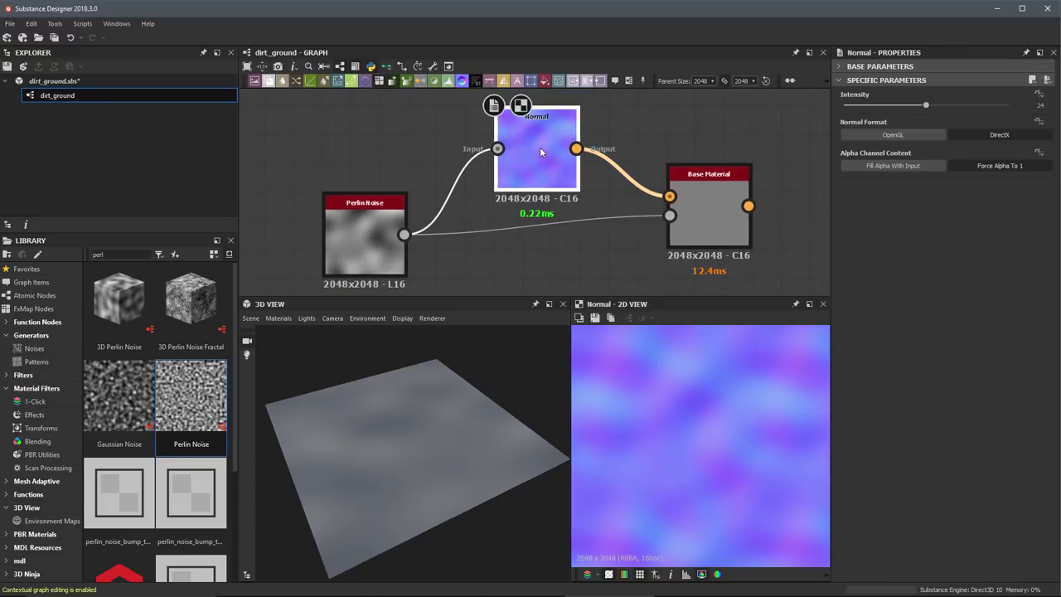
click(380, 221)
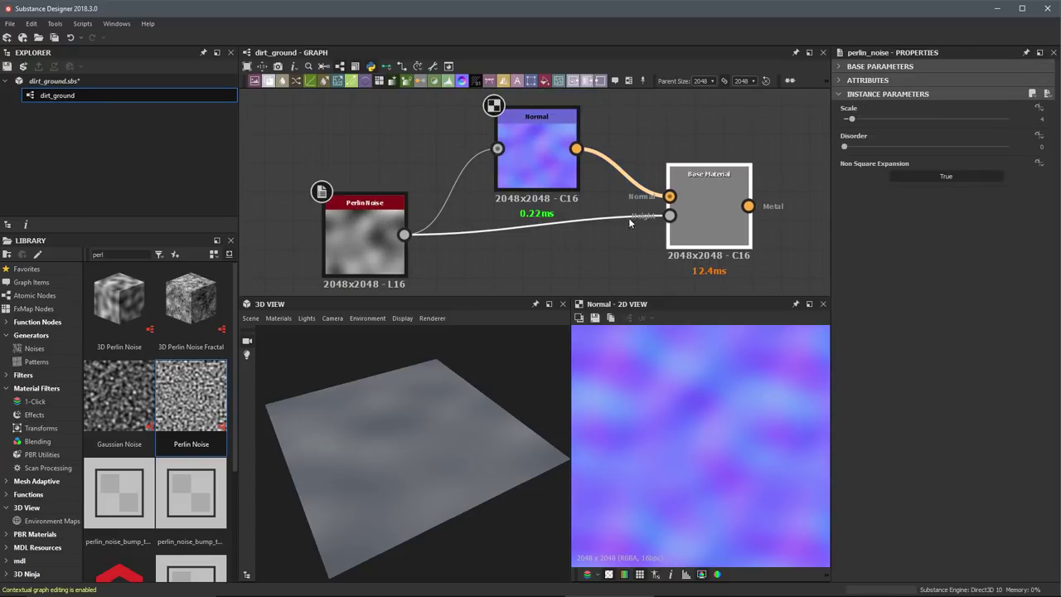
click(709, 211)
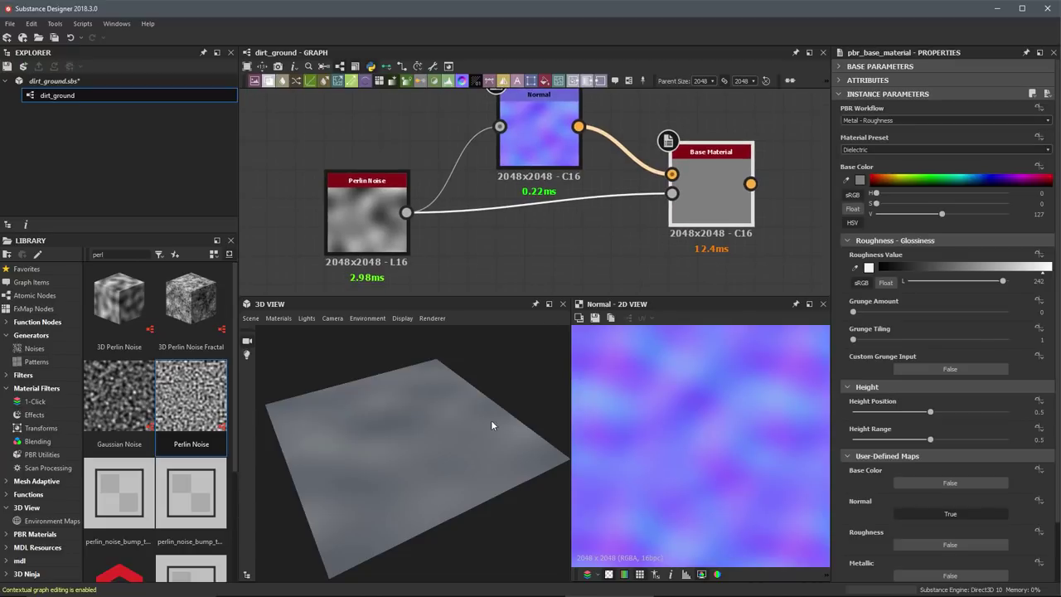
Check the tessellation option in the default 3D material's metallic-roughness definition and open that material's properties for editing
drag(491, 425, 489, 401)
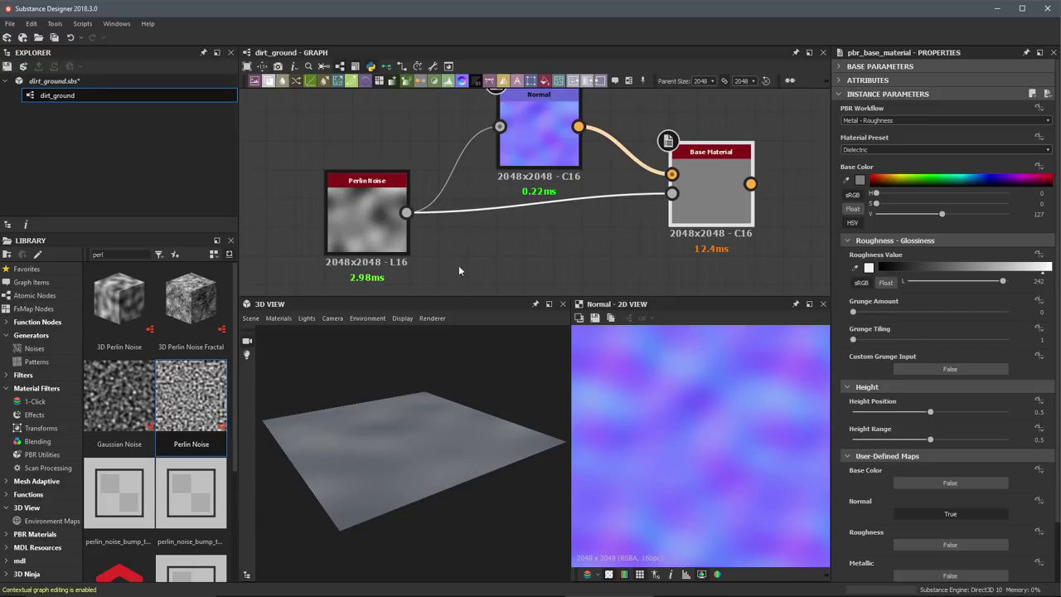
click(286, 321)
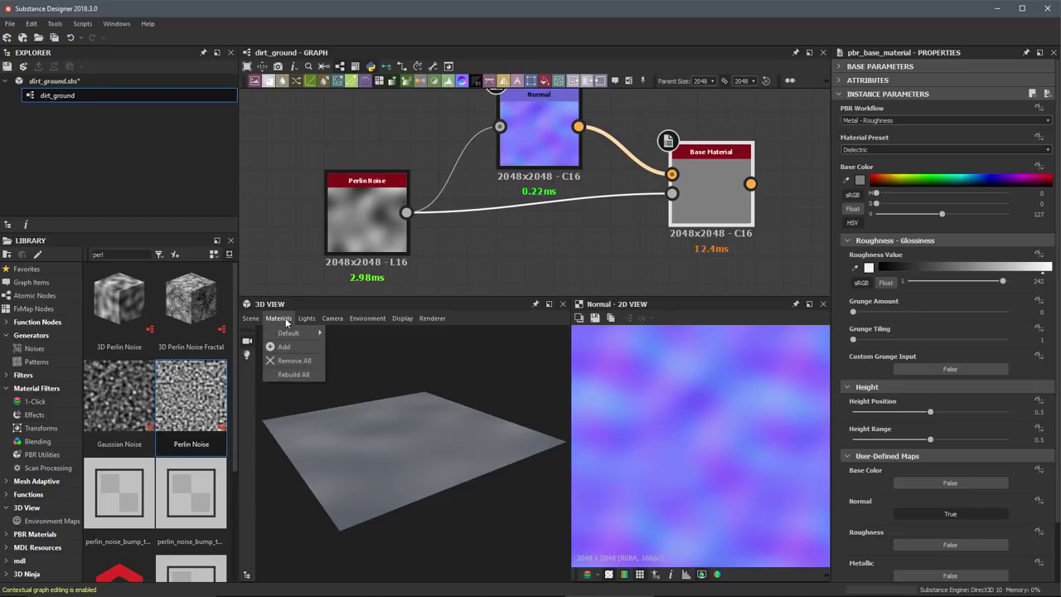
mouse_move(287, 335)
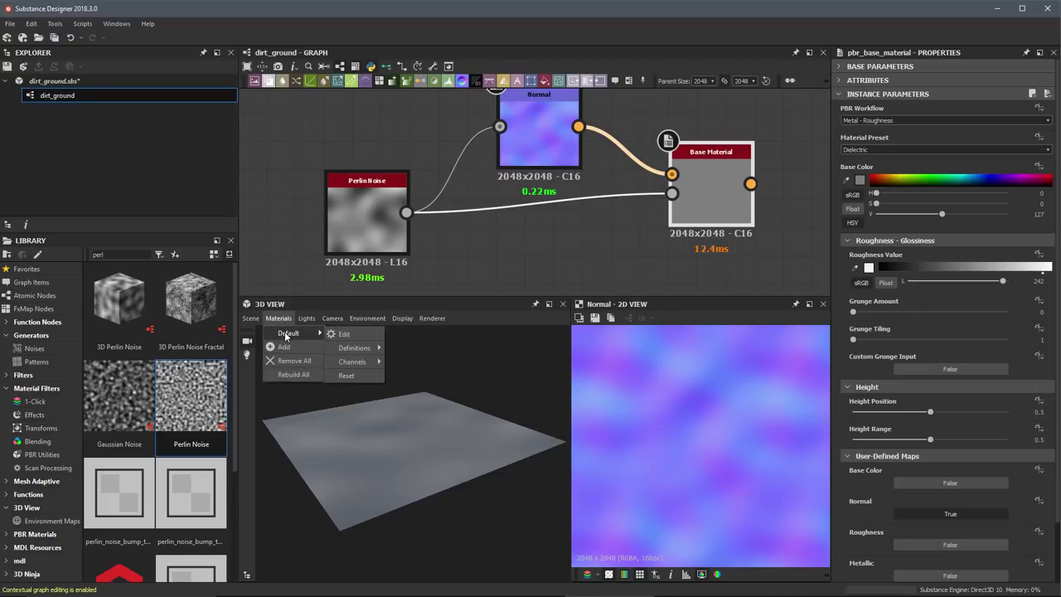
mouse_move(360, 351)
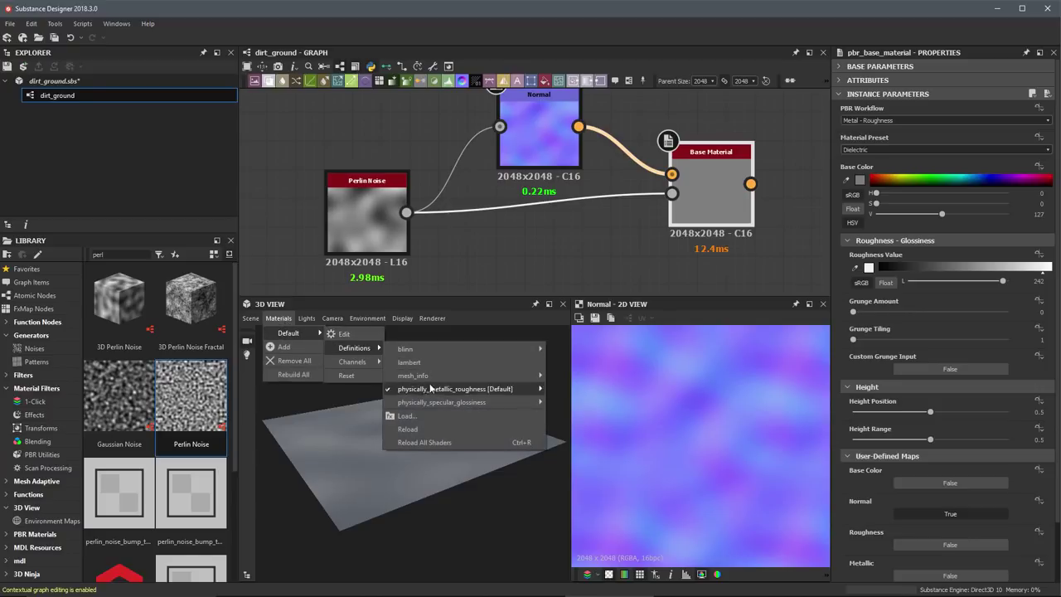
mouse_move(429, 391)
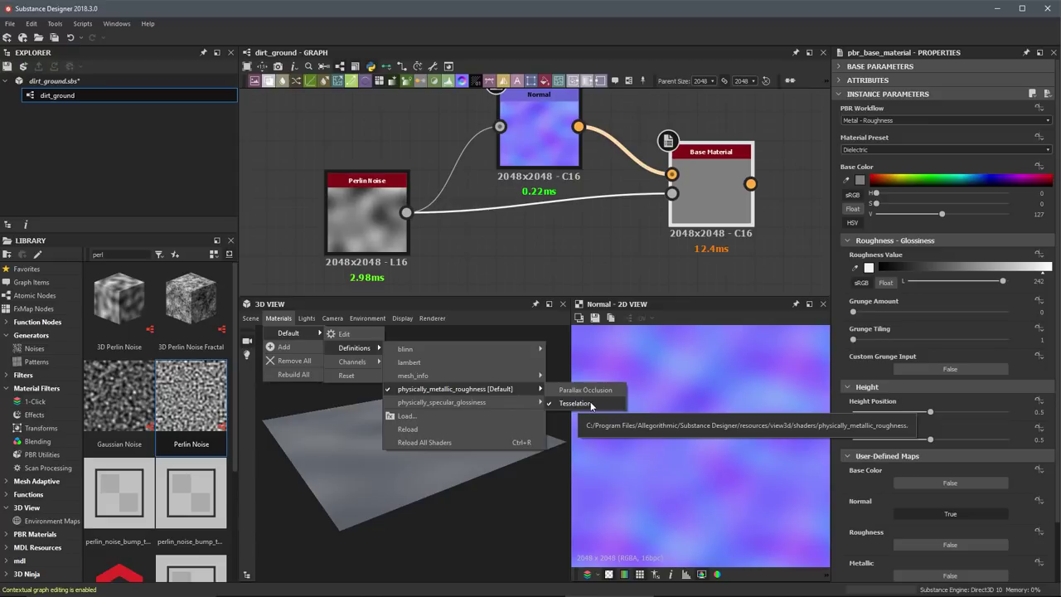
click(343, 335)
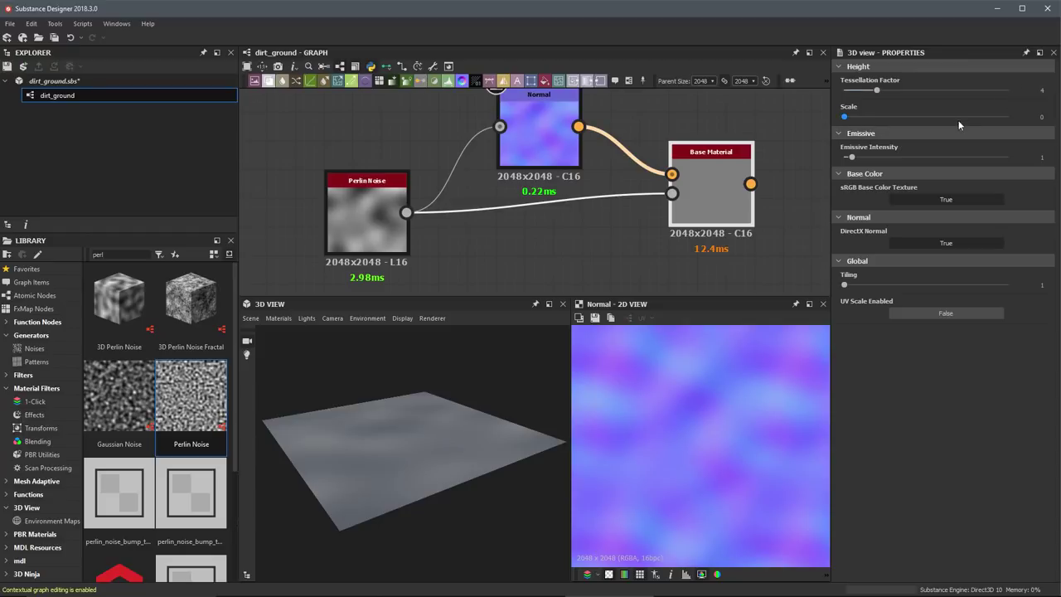
Set the 3D material's height Scale to 10 and inspect the displaced plane from another angle
click(1040, 116)
text(1)
key(Return)
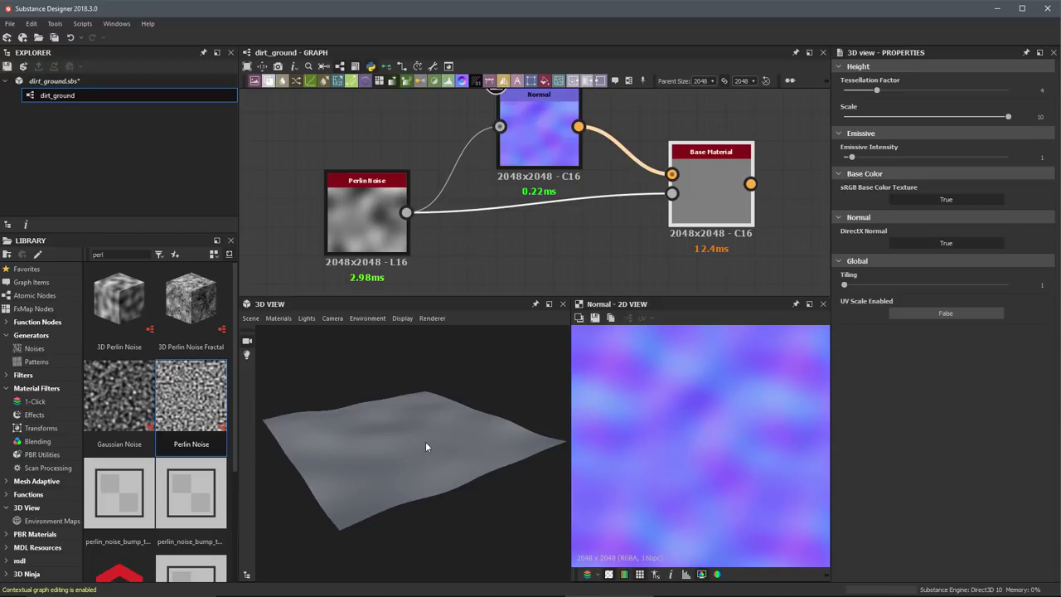
drag(426, 444, 421, 375)
Review the Perlin Noise, Normal and Base Material nodes in turn and inspect the displaced plane in 3D
double_click(371, 195)
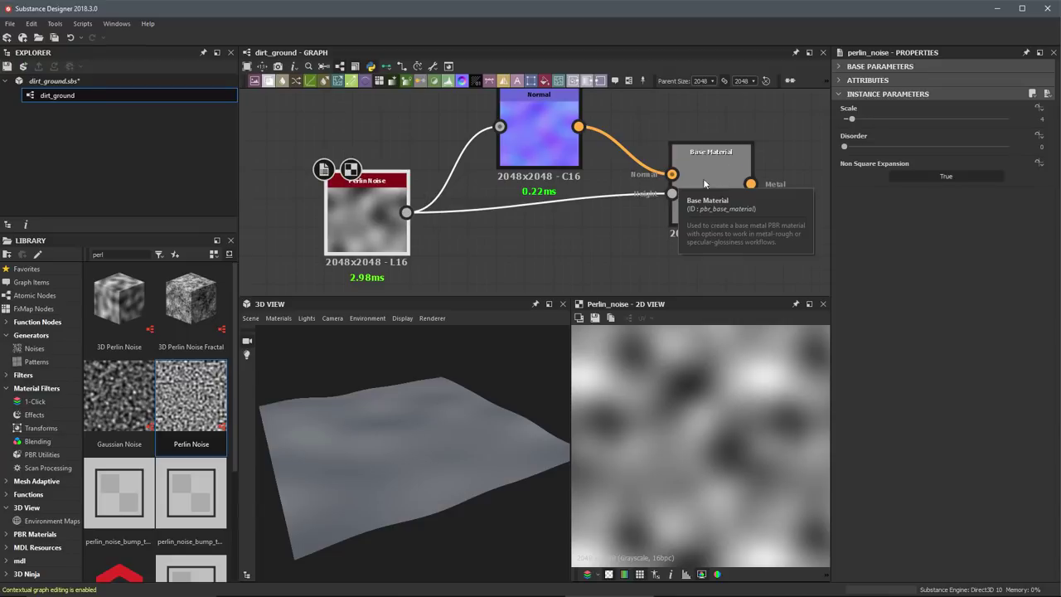
click(729, 184)
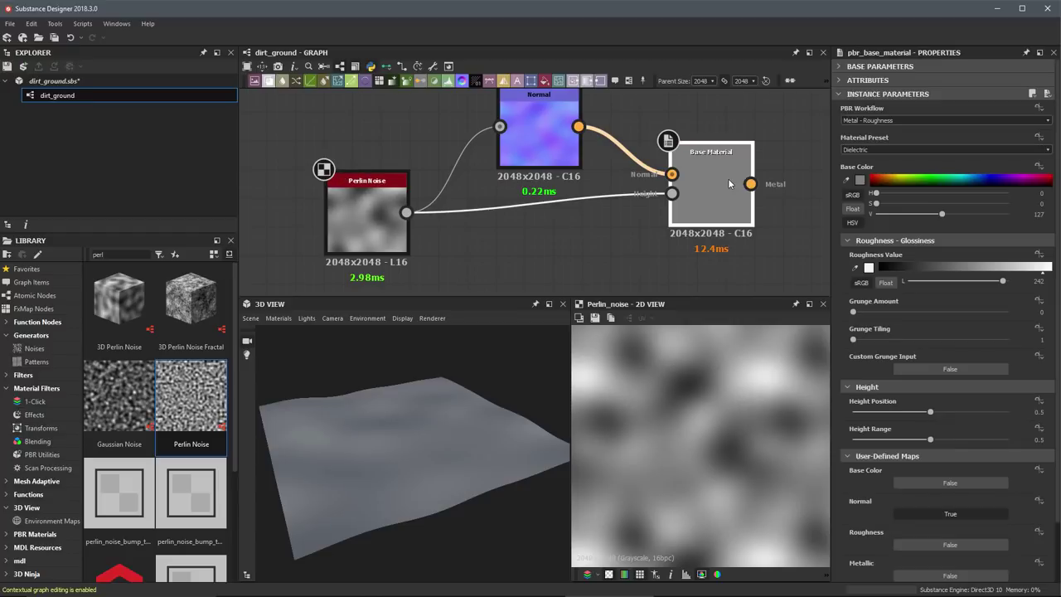
click(369, 217)
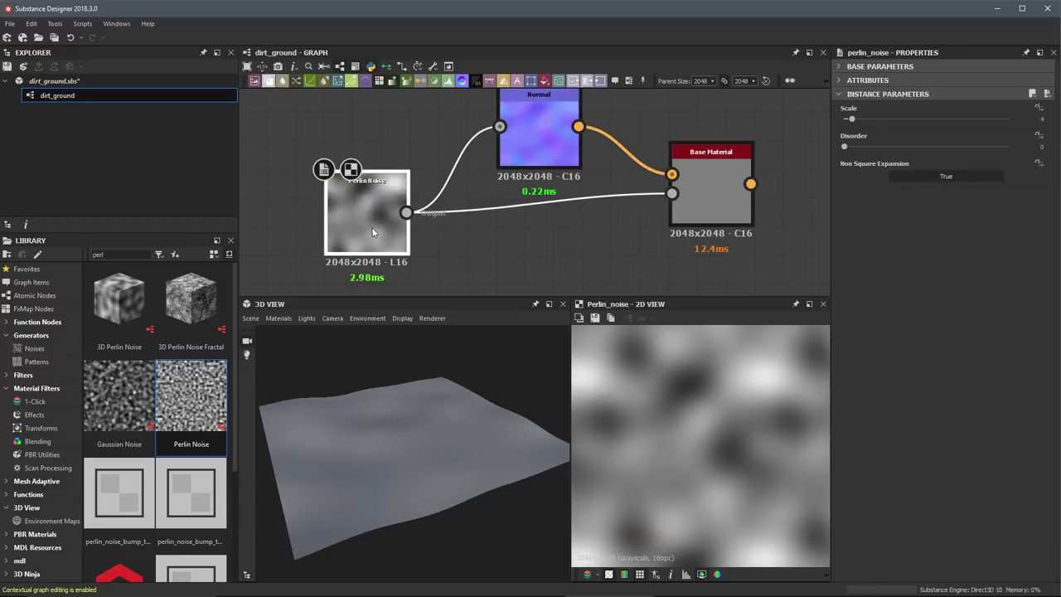
drag(372, 233, 343, 224)
double_click(549, 148)
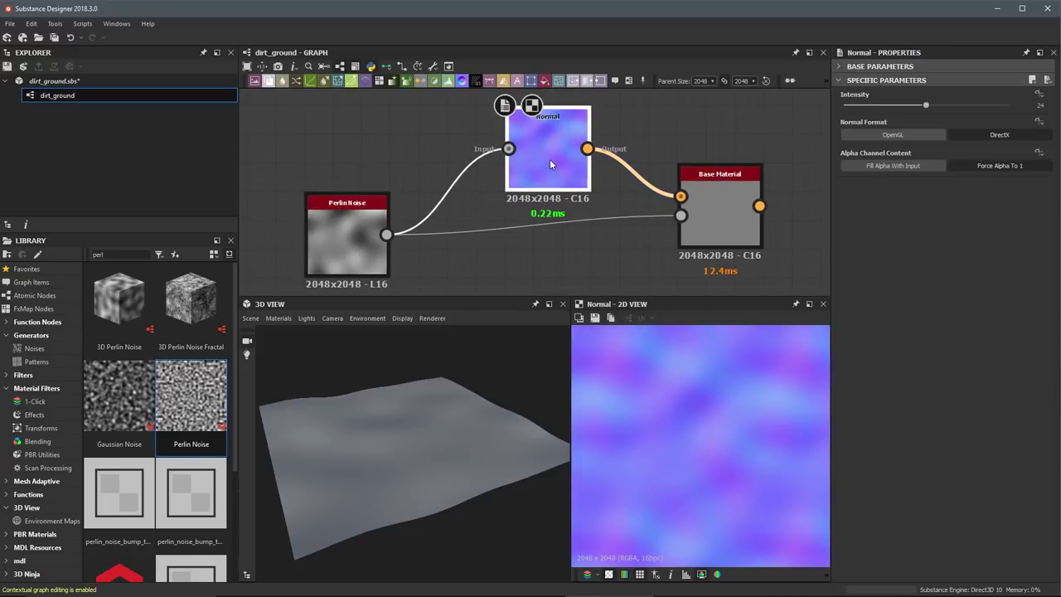
double_click(730, 219)
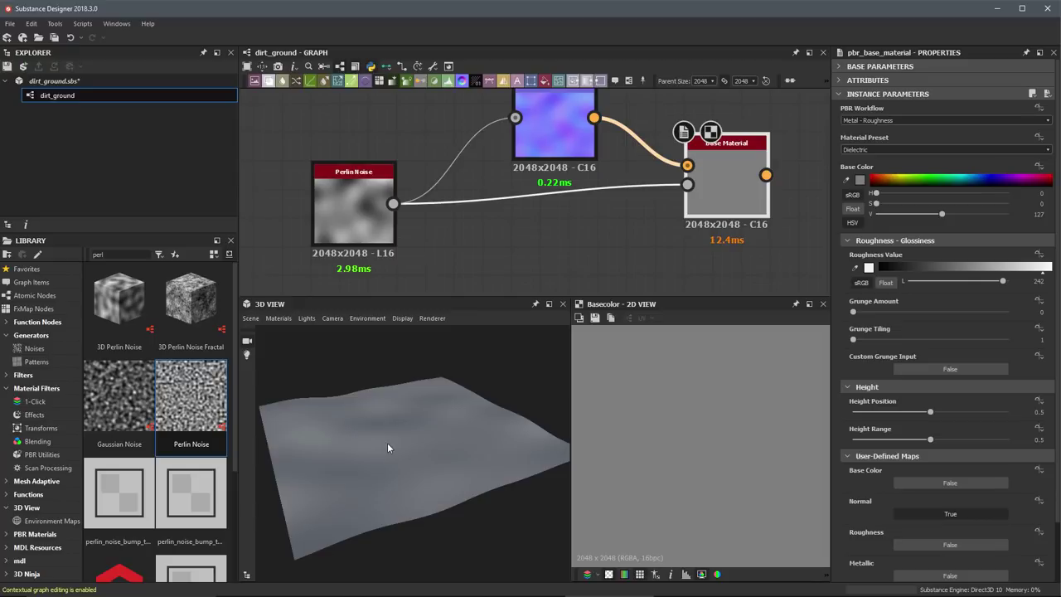
mouse_move(417, 436)
mouse_down()
mouse_move(410, 451)
mouse_move(375, 446)
mouse_move(468, 448)
mouse_move(426, 457)
mouse_move(488, 330)
mouse_up()
Add an Ambient Occlusion (HBAO) node below the height connection and feed the Perlin Noise output into its Height input
mouse_move(594, 246)
middle_down()
mouse_move(581, 263)
mouse_move(580, 250)
middle_up()
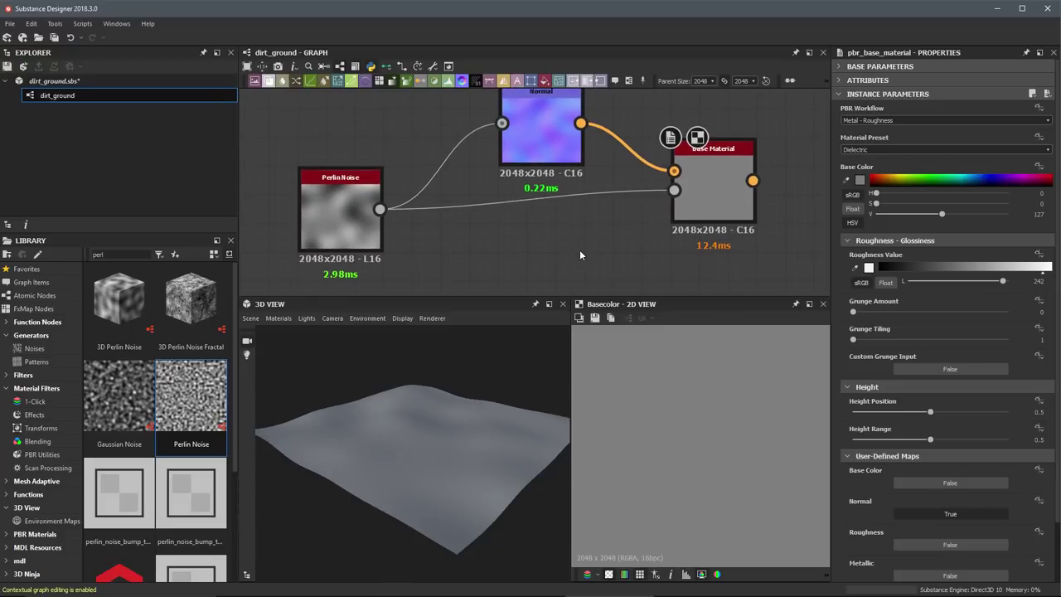
middle_drag(607, 246, 609, 235)
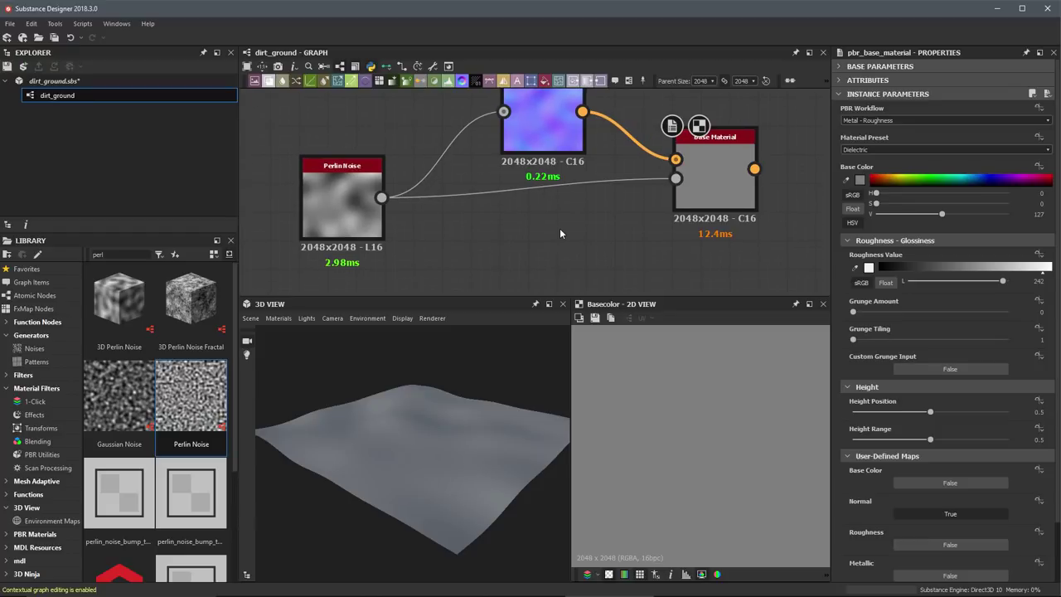
key(space)
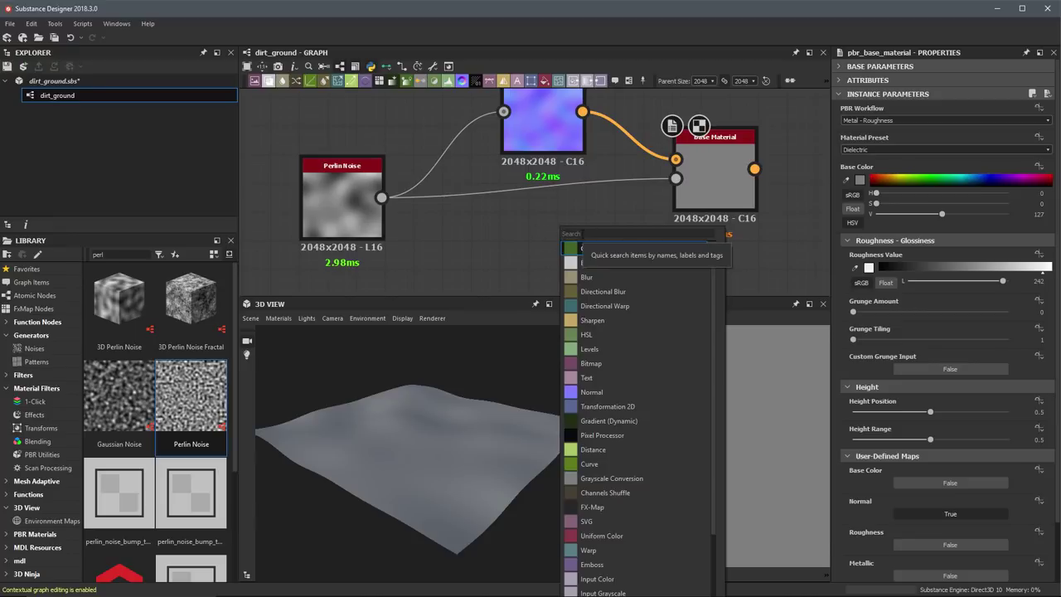
text(hbao)
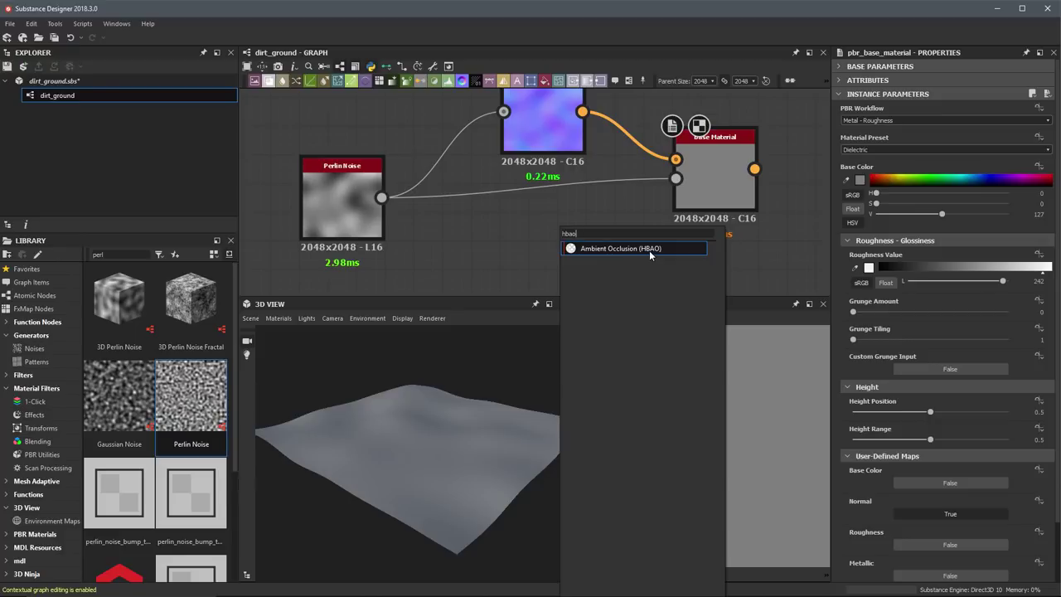
click(606, 249)
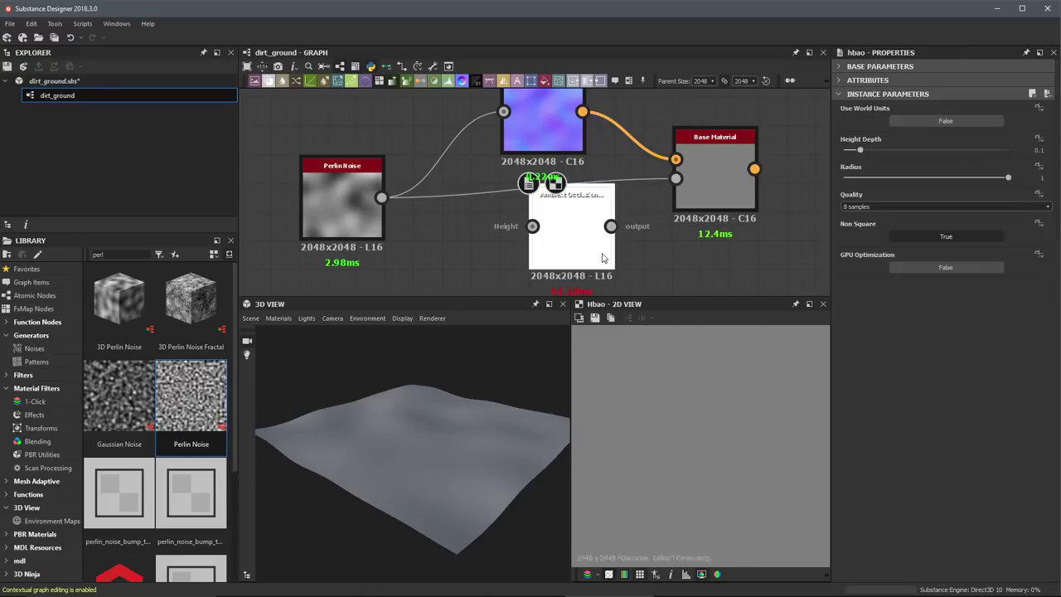
middle_drag(651, 248, 664, 238)
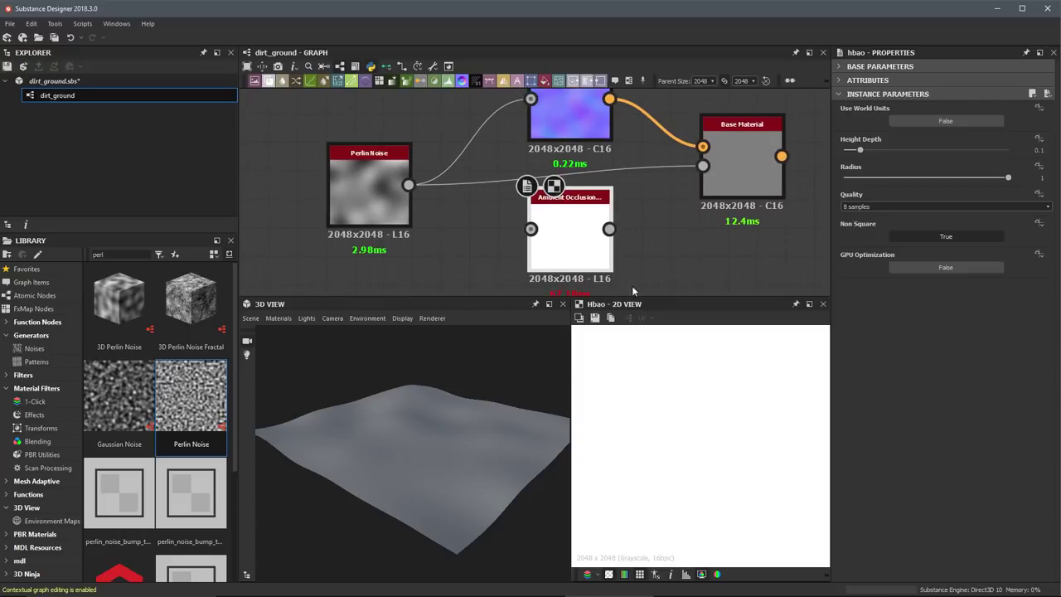
drag(539, 241, 568, 254)
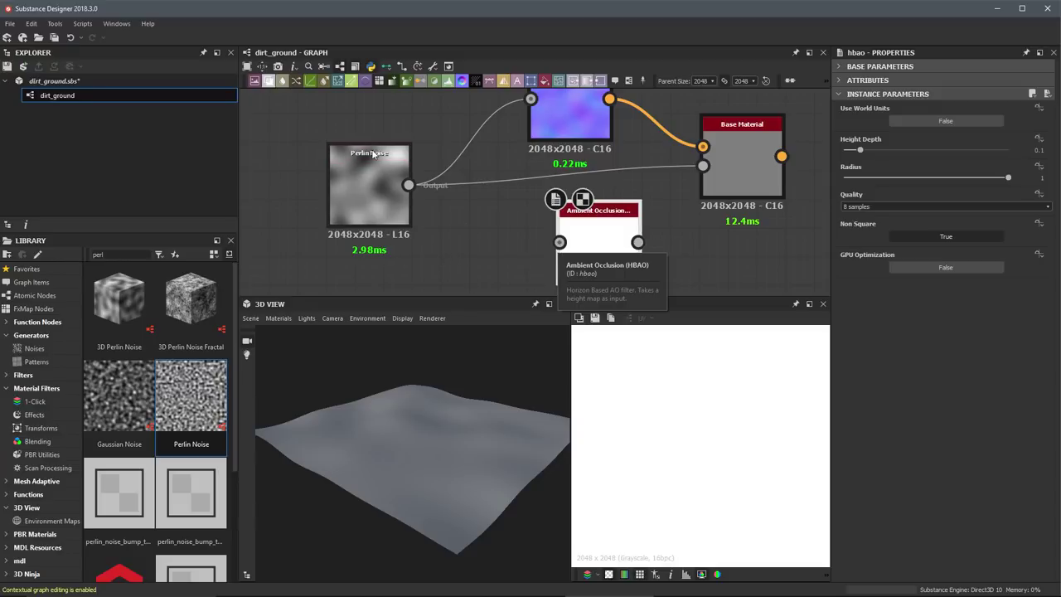
drag(409, 185, 558, 247)
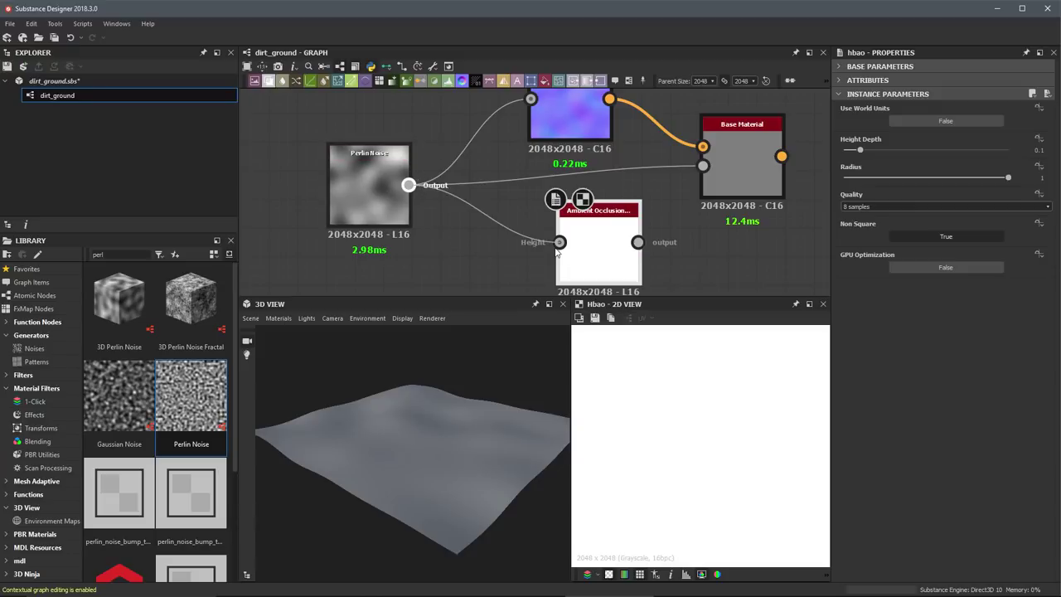
middle_drag(577, 242, 569, 227)
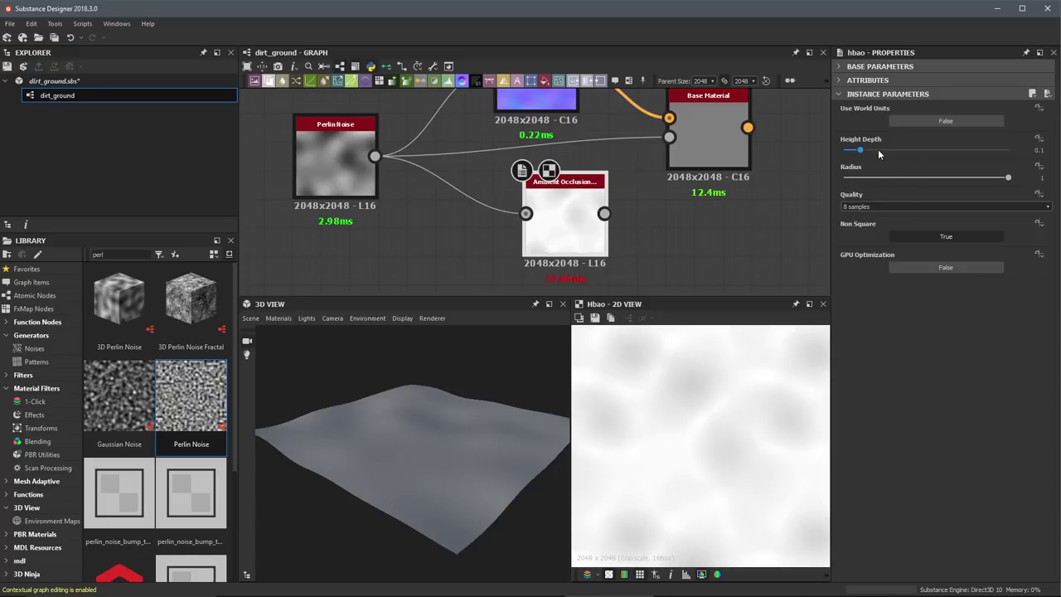
Set the HBAO node's Height Depth to 0.25 and align the node beneath the Normal node
drag(866, 152, 887, 155)
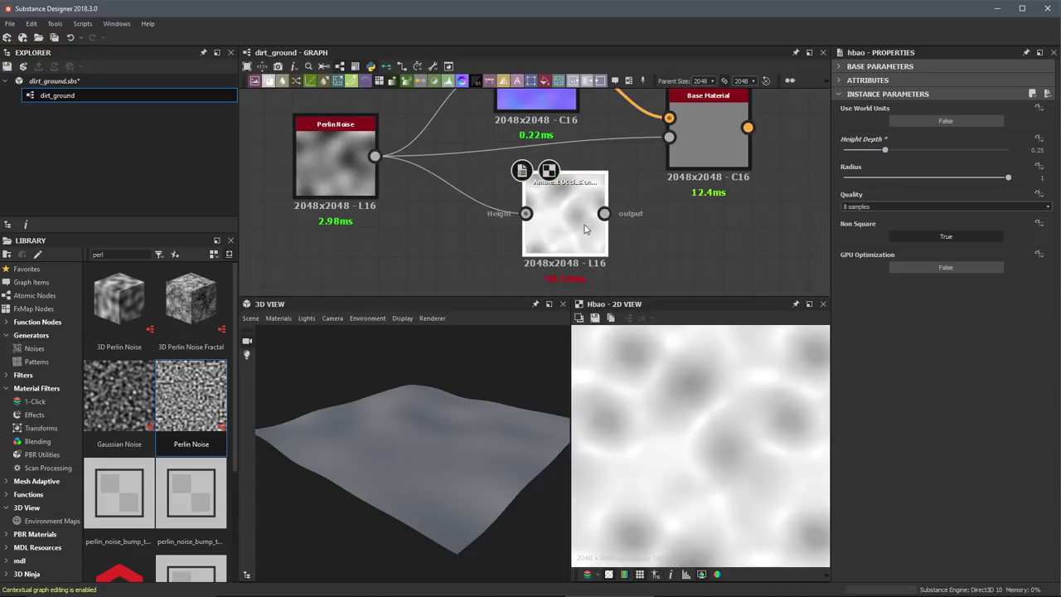
drag(572, 224, 543, 224)
middle_drag(628, 213, 639, 238)
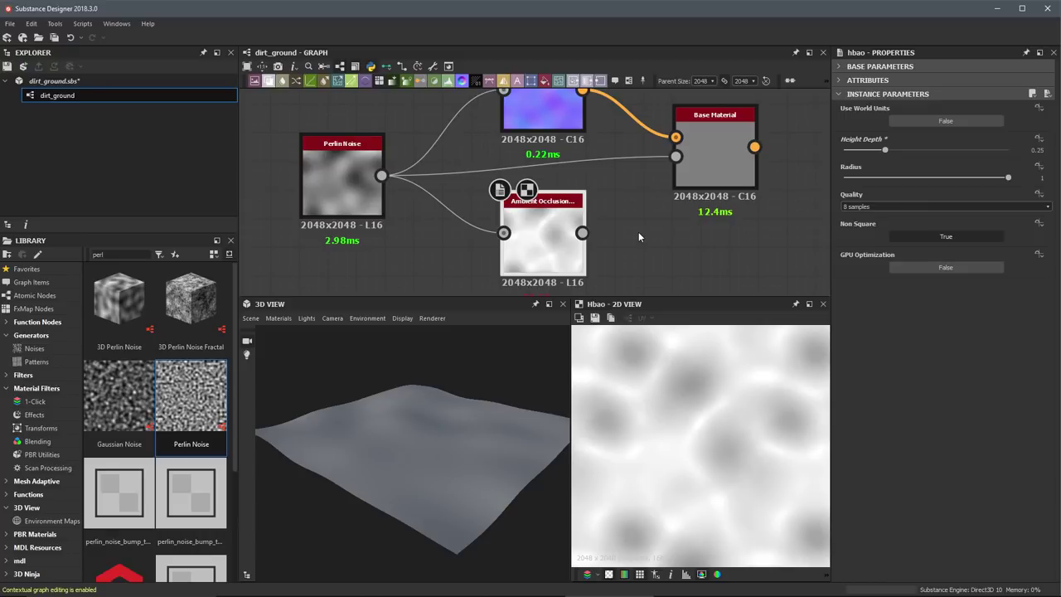
Enable Base Material's user-defined Ambient Occlusion map and try to link the HBAO node's output to the new input
click(719, 141)
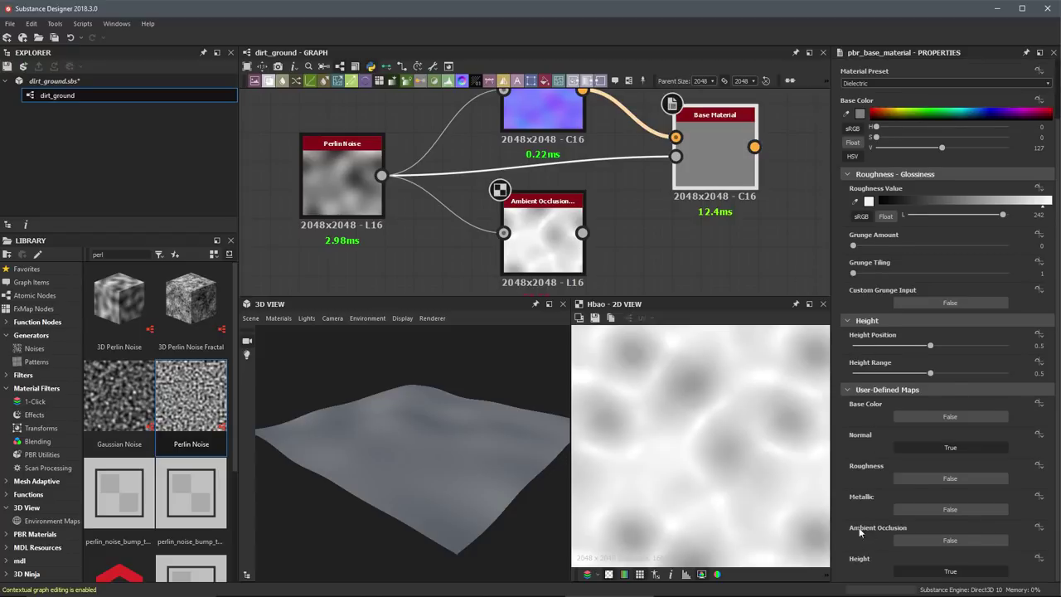
click(950, 541)
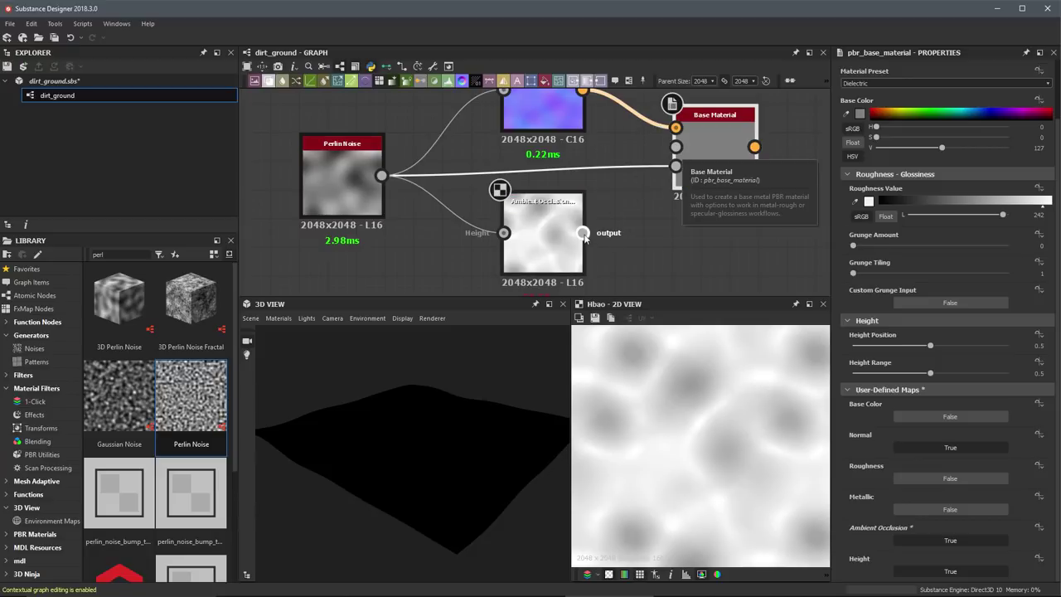
drag(583, 233, 641, 181)
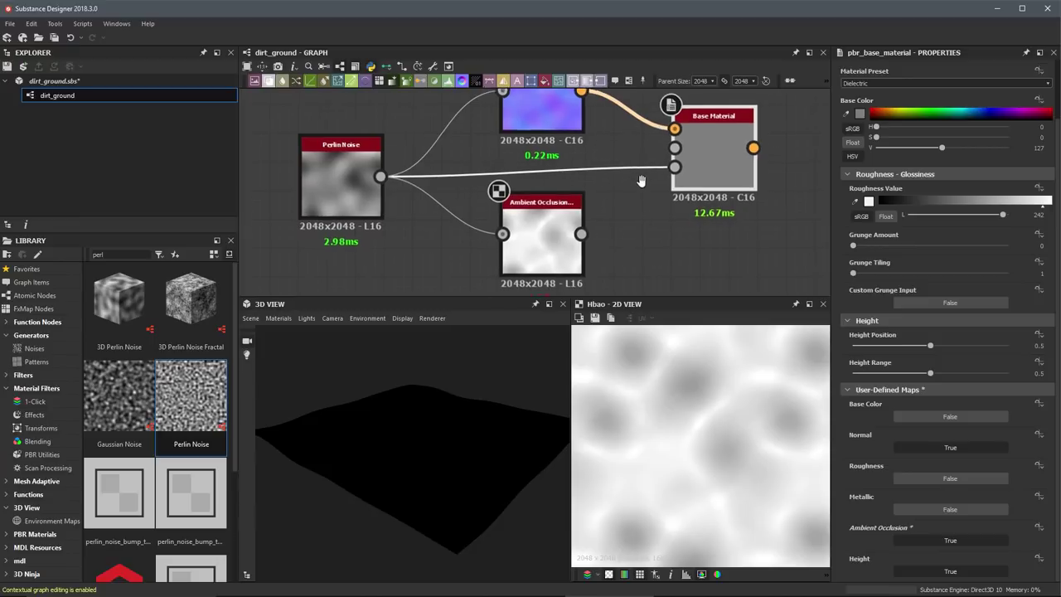
middle_drag(641, 181, 628, 203)
mouse_move(537, 262)
mouse_down()
mouse_move(630, 176)
mouse_move(537, 276)
mouse_up()
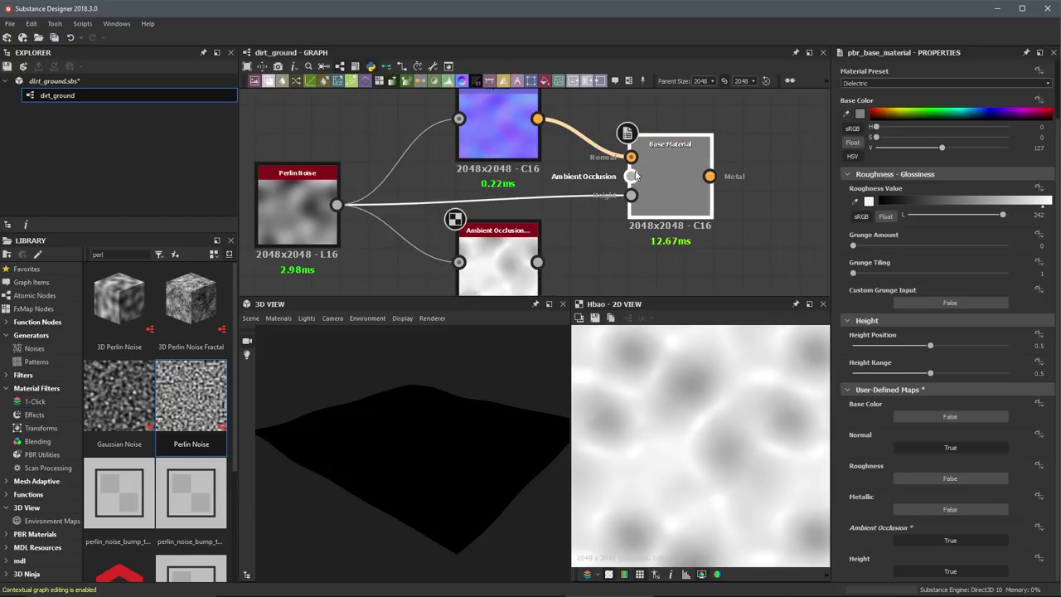
Switch the graph's link mode to Standard and connect the HBAO output to Base Material's Ambient Occlusion input
click(391, 68)
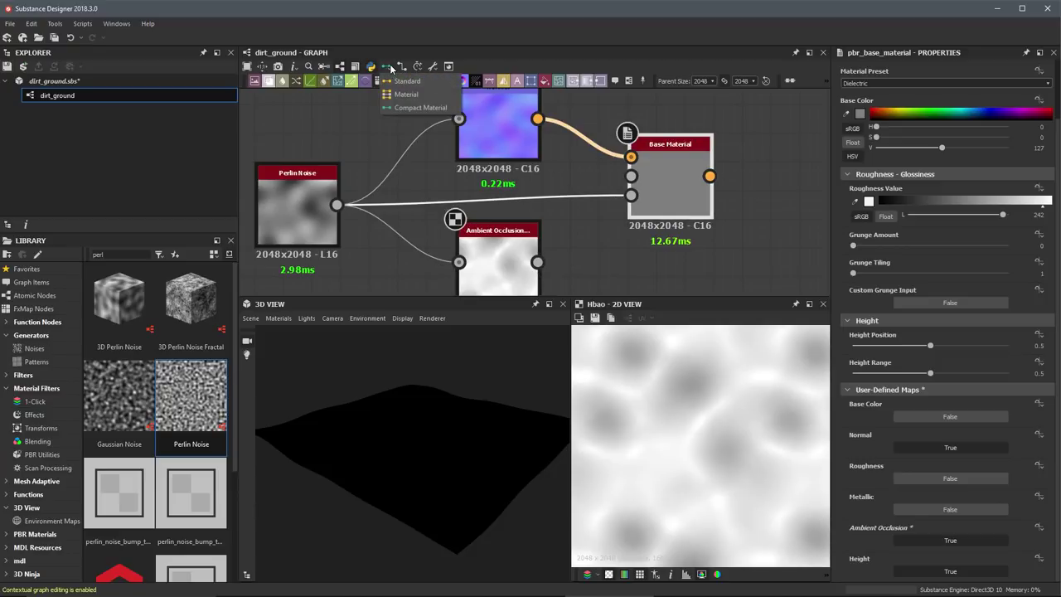
middle_drag(603, 257, 599, 248)
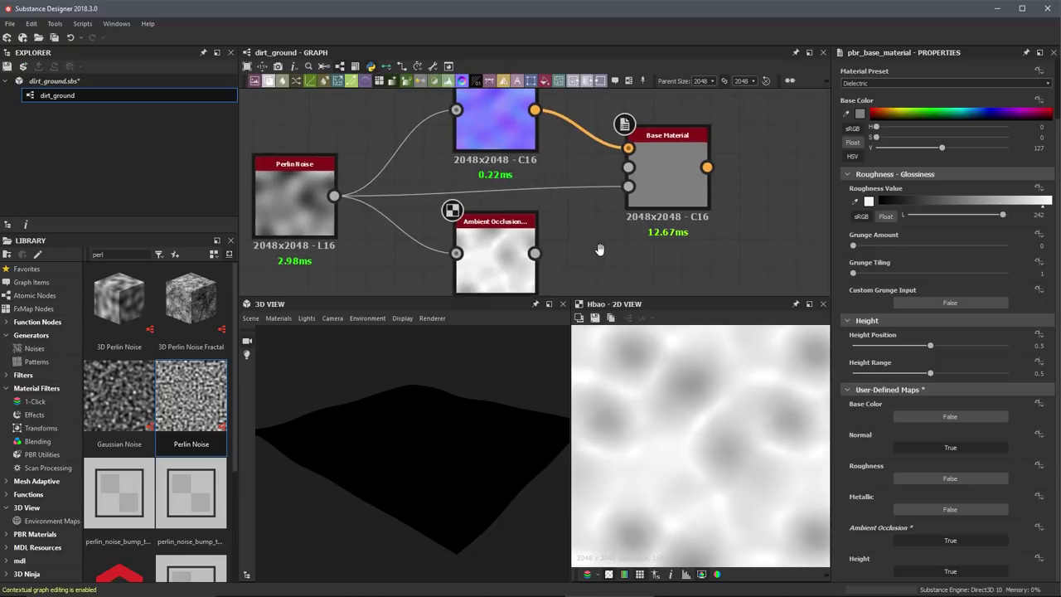
click(387, 66)
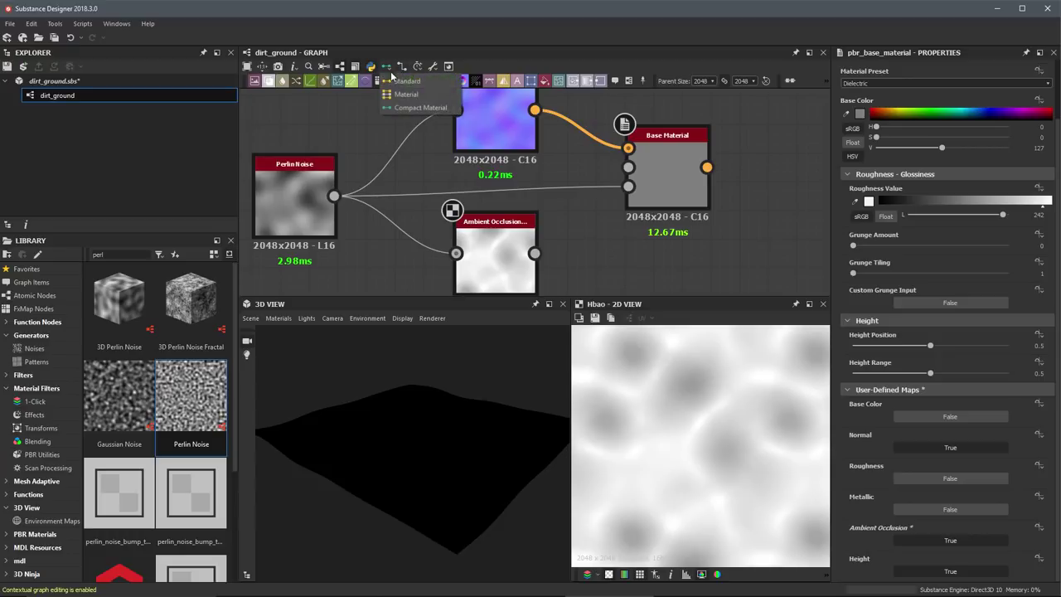
click(419, 108)
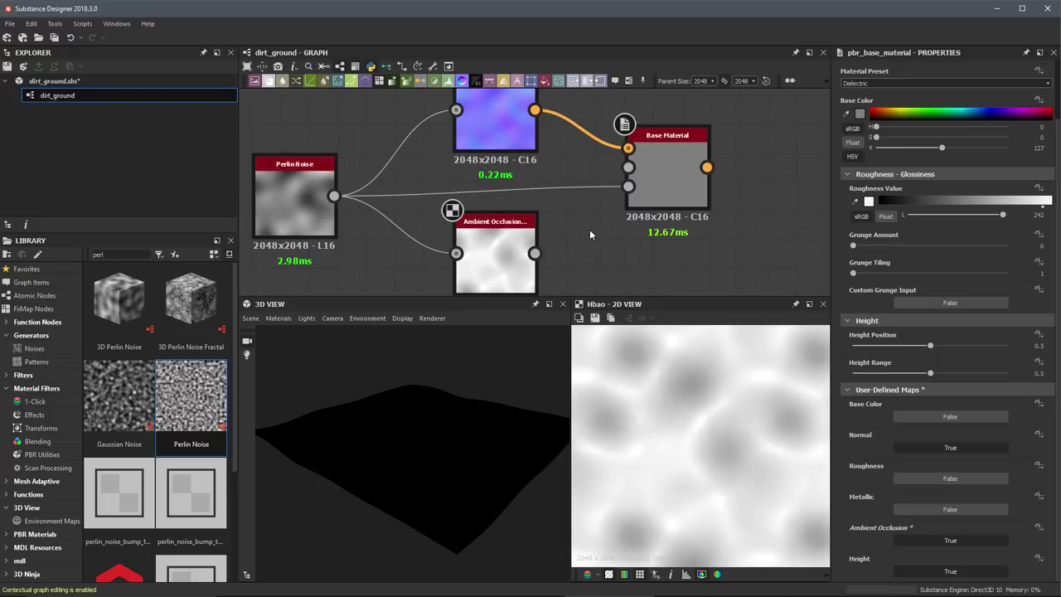
click(386, 67)
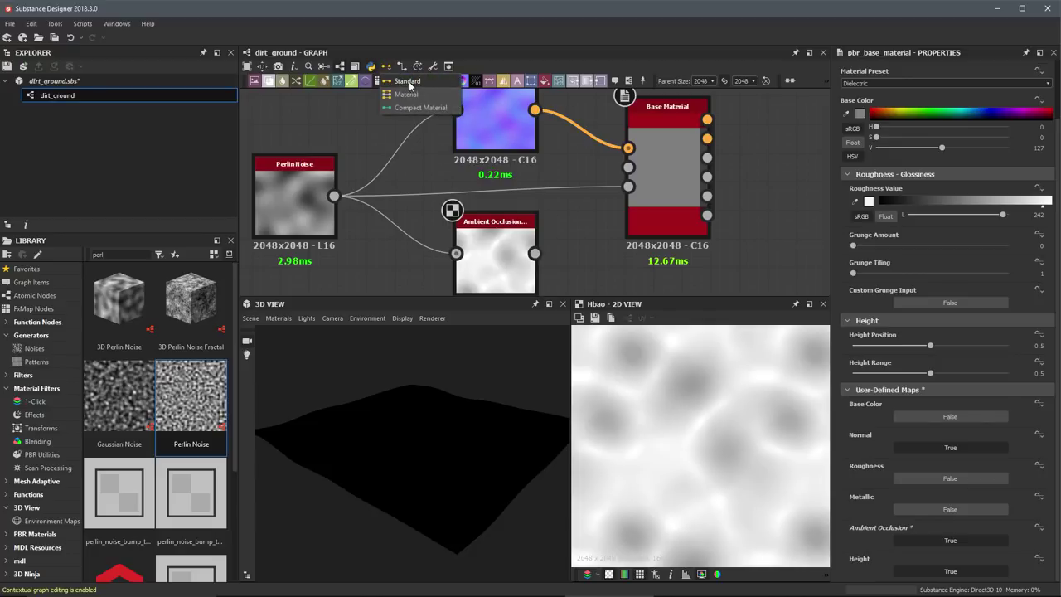
click(409, 82)
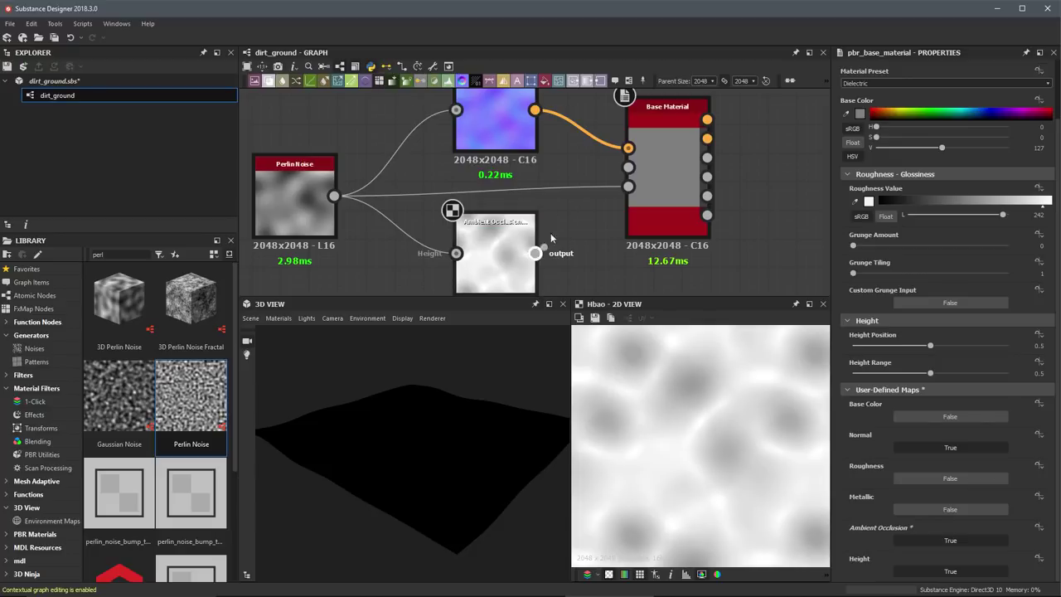
drag(535, 253, 629, 167)
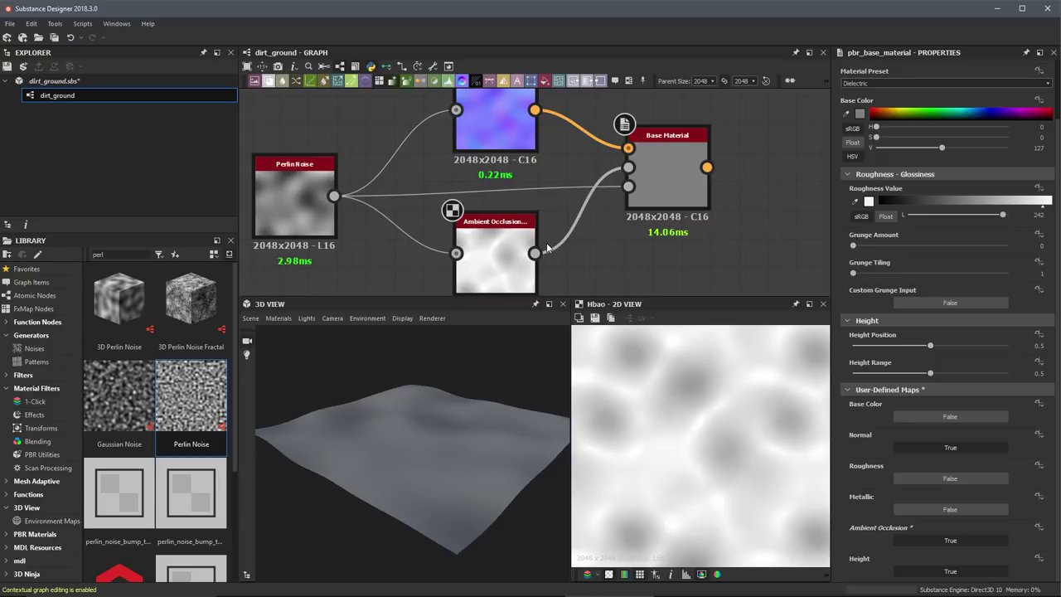
Set the HBAO node's Height Depth to 0.45 and inspect the stronger occlusion on the 3D plane
middle_drag(590, 272, 614, 263)
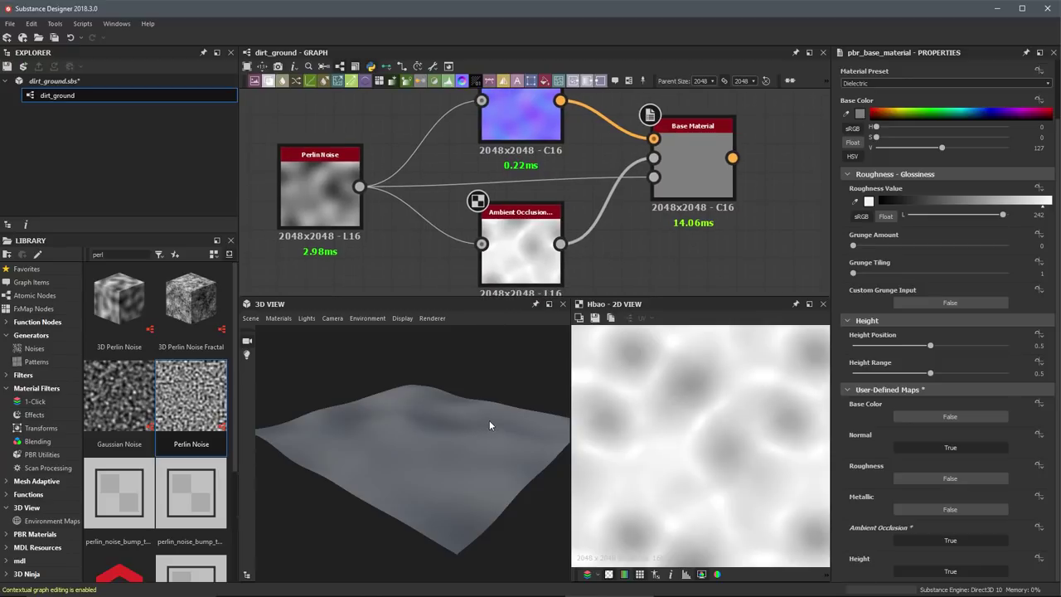
drag(489, 425, 411, 454)
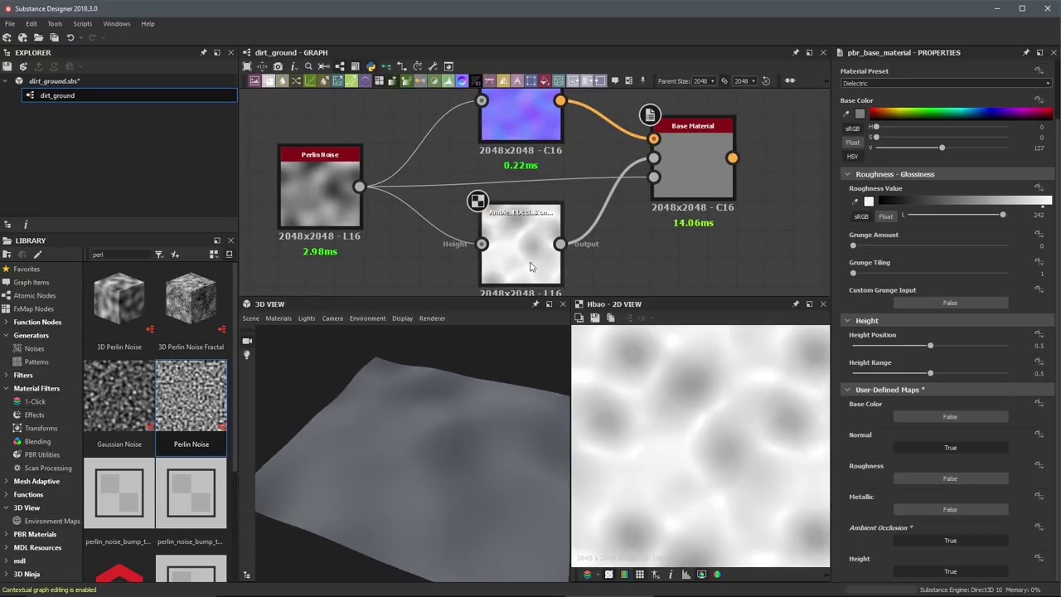
click(532, 266)
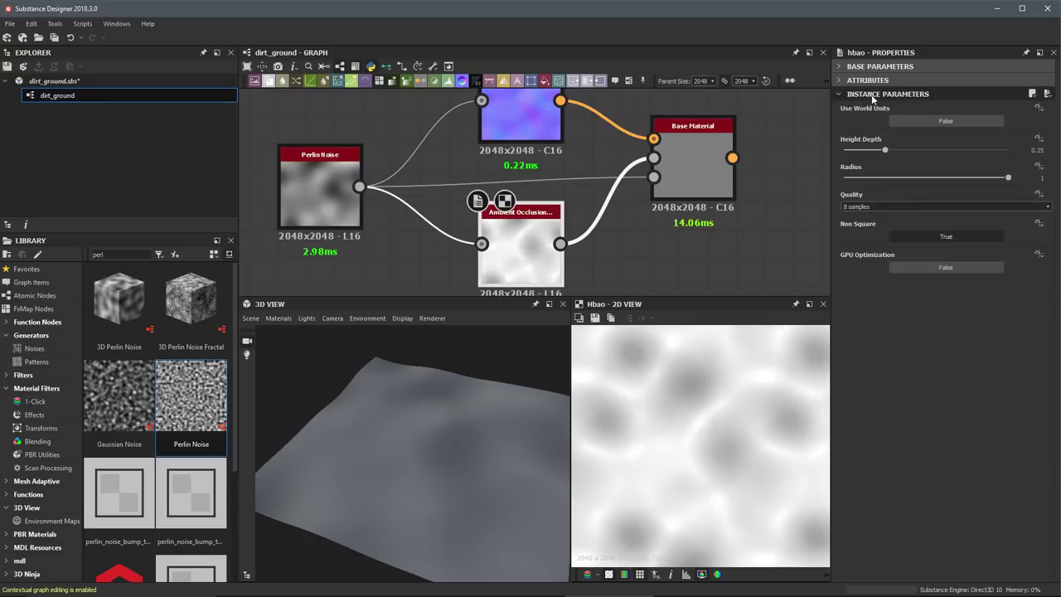
drag(886, 150, 918, 160)
click(1037, 150)
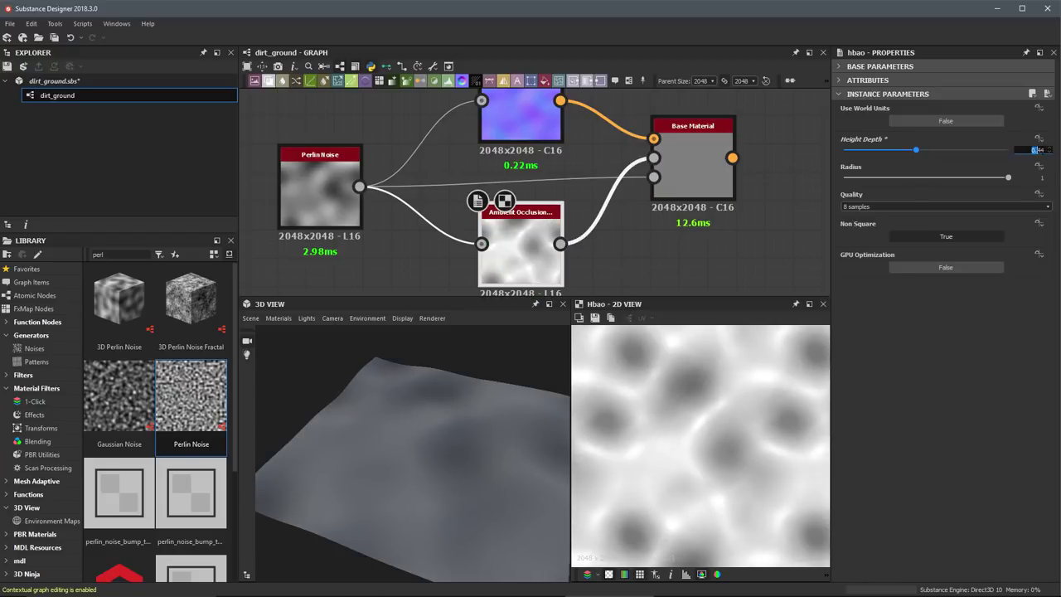
key(BackSpace)
key(Return)
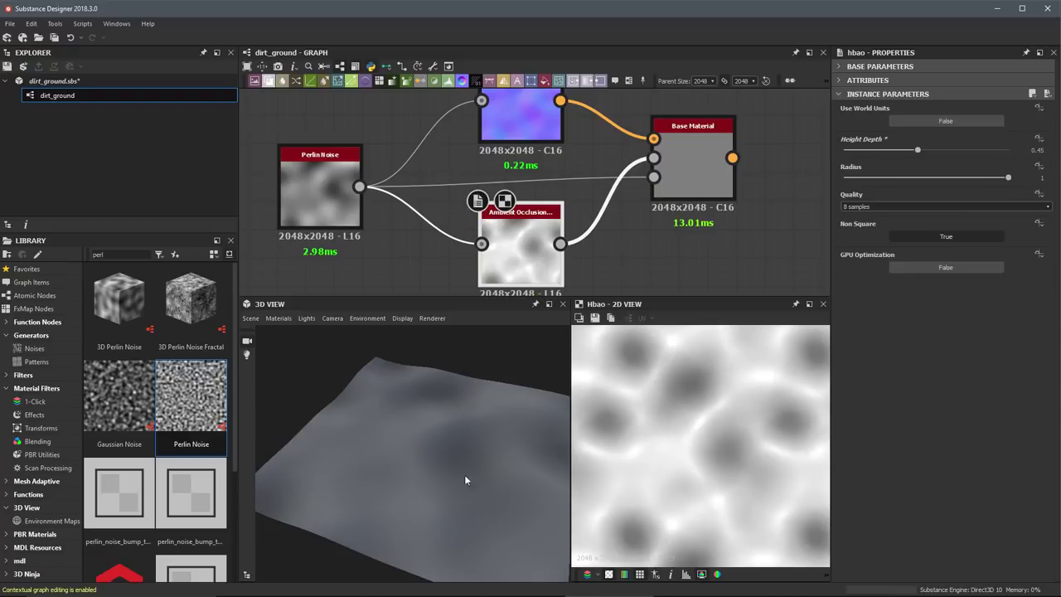
drag(464, 475, 425, 485)
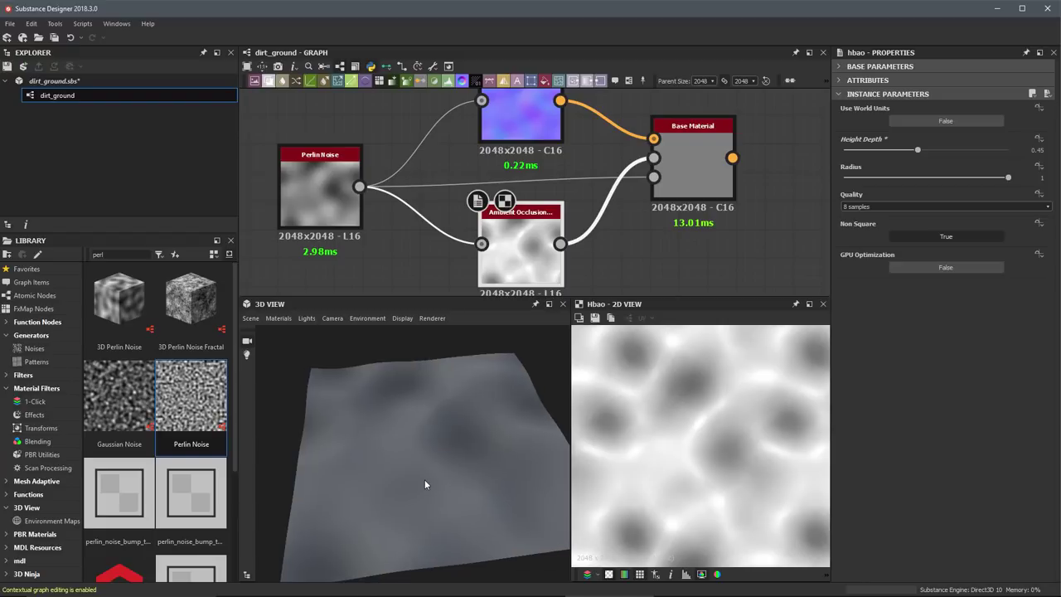
middle_drag(664, 224, 682, 239)
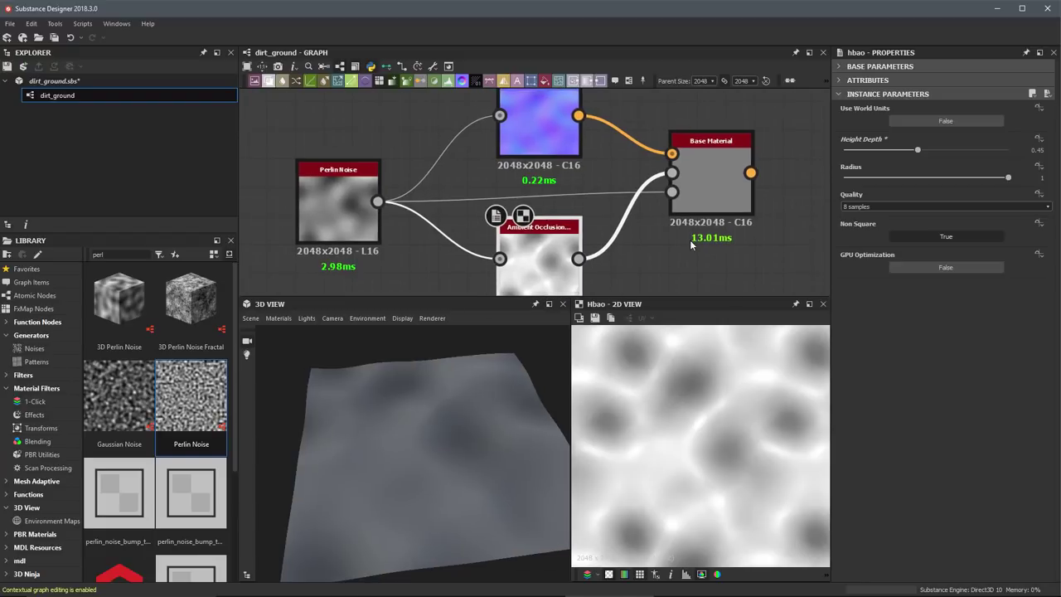
Spread out the graph by moving Perlin Noise well to the left and shifting the Normal and HBAO nodes away from Base Material
scroll(682, 239, down, 5)
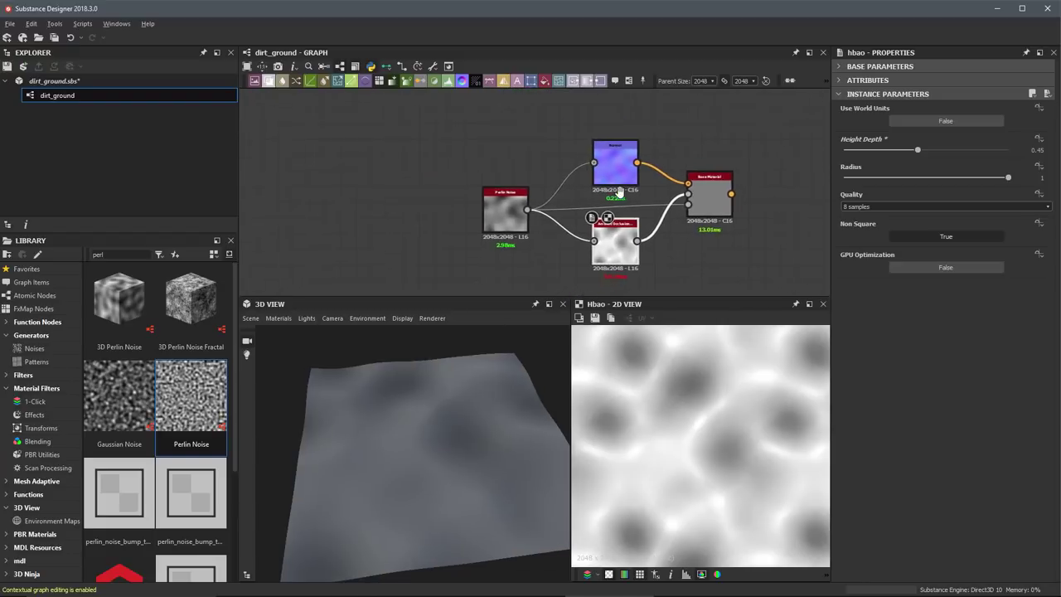
drag(502, 207, 290, 198)
click(582, 120)
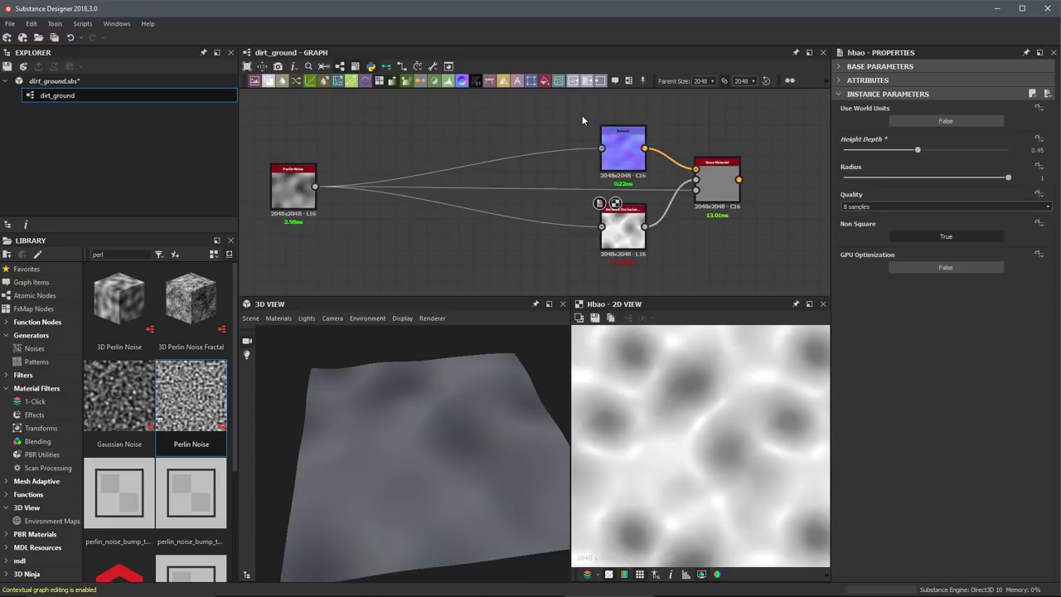
drag(582, 120, 609, 243)
Preview the Perlin Noise, Normal and HBAO node outputs one after another in 2D
double_click(294, 178)
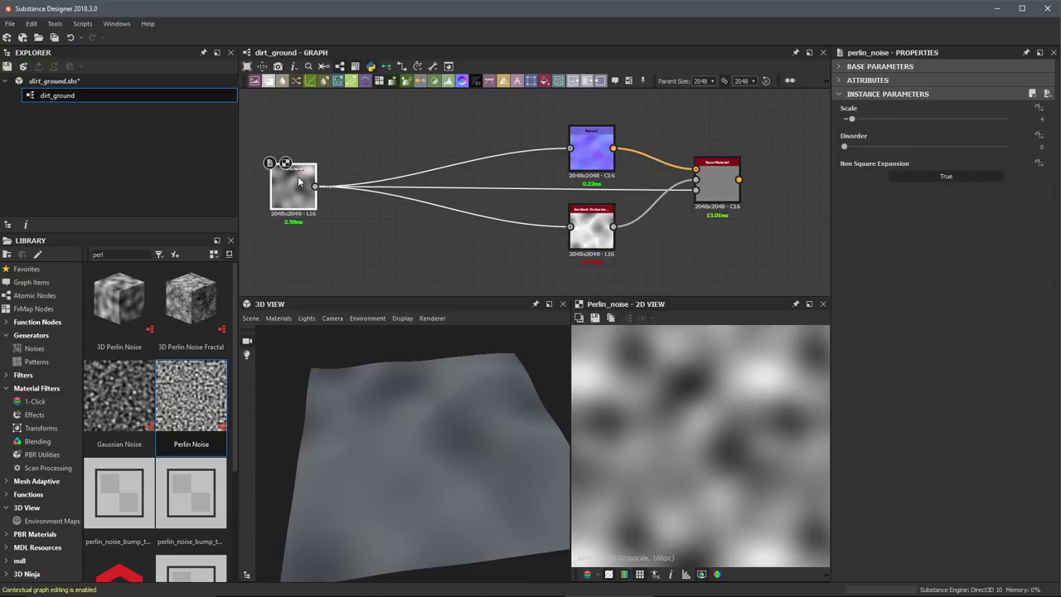
double_click(592, 154)
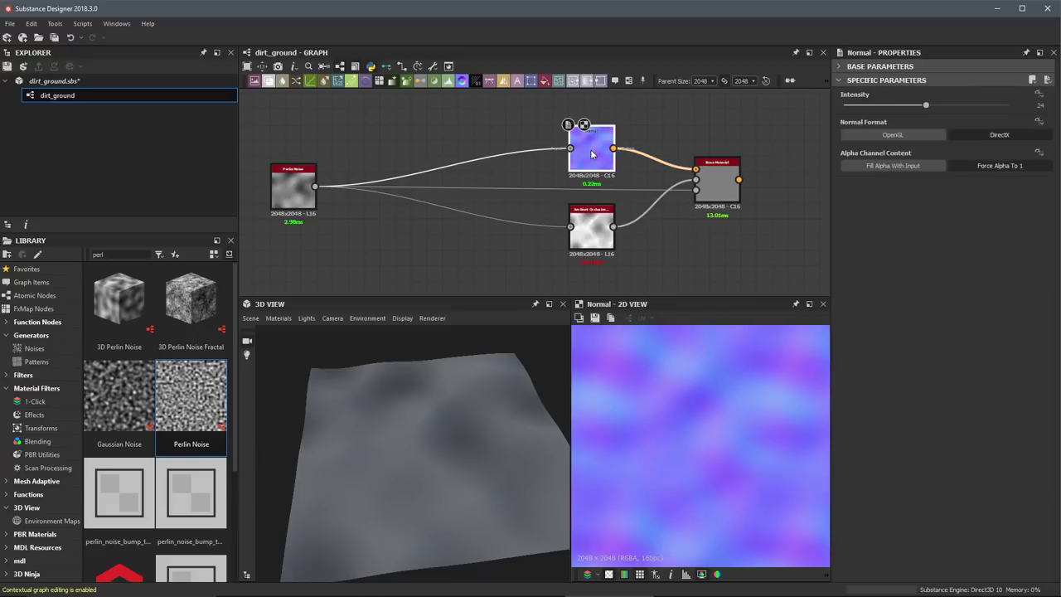
double_click(591, 228)
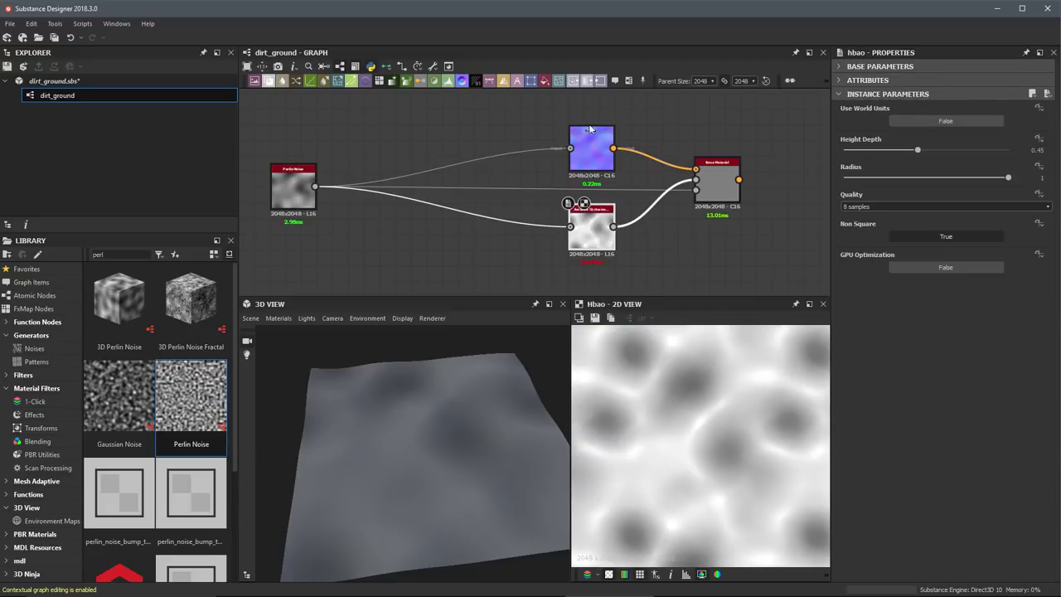
Move Base Material farther from its input nodes and set its Roughness Value to 212, comparing glossier values on the 3D plane
drag(738, 162, 769, 160)
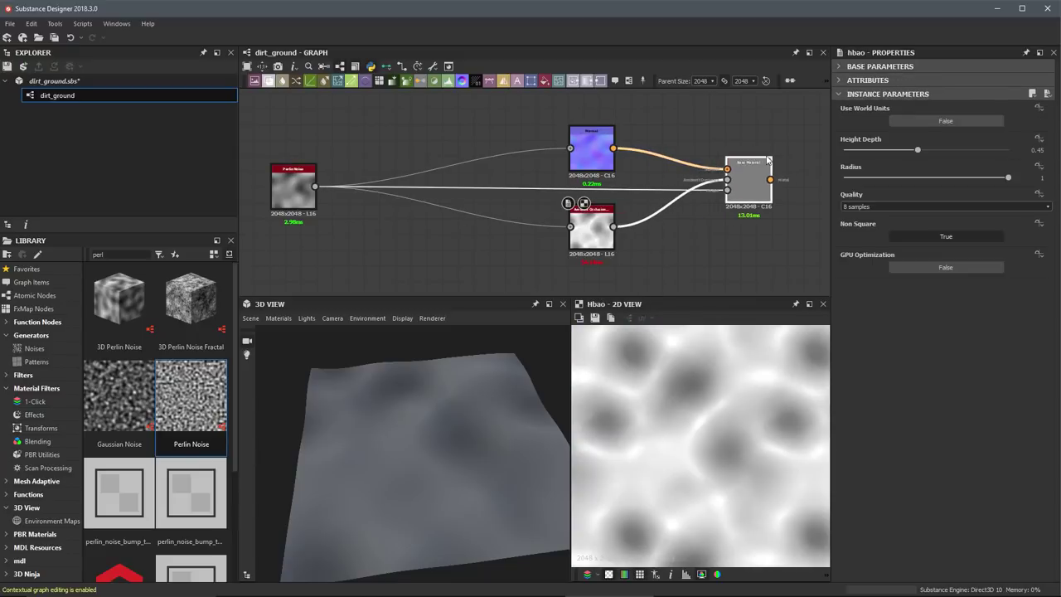
click(757, 177)
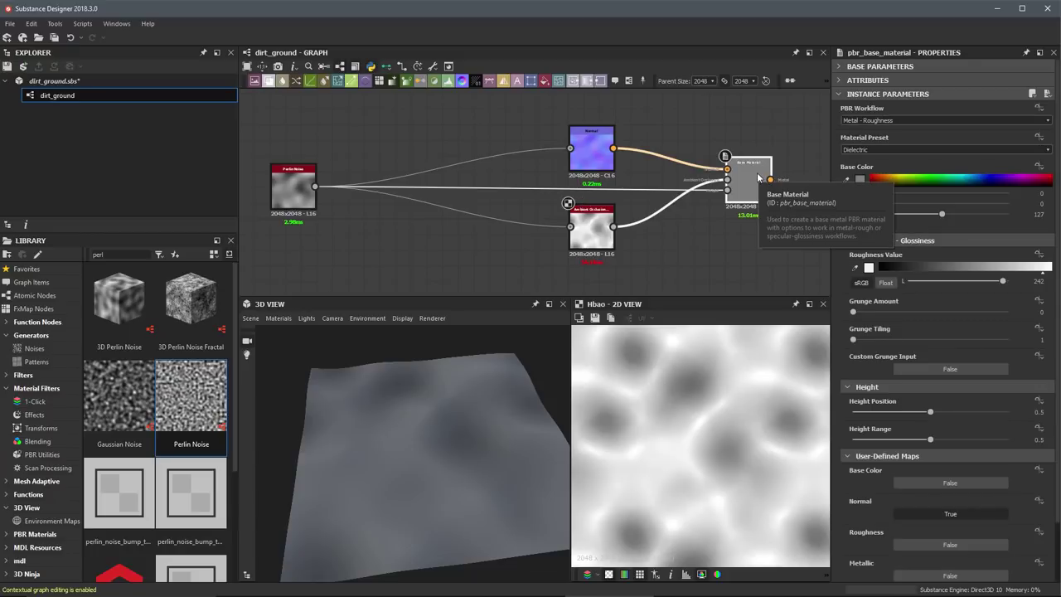
drag(428, 446, 437, 498)
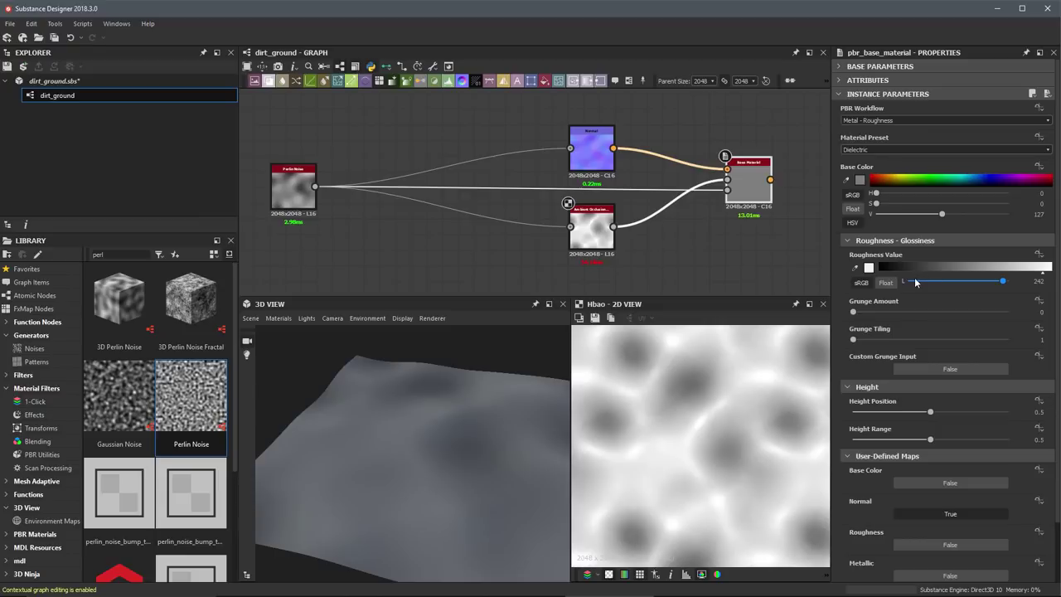
drag(497, 395, 483, 445)
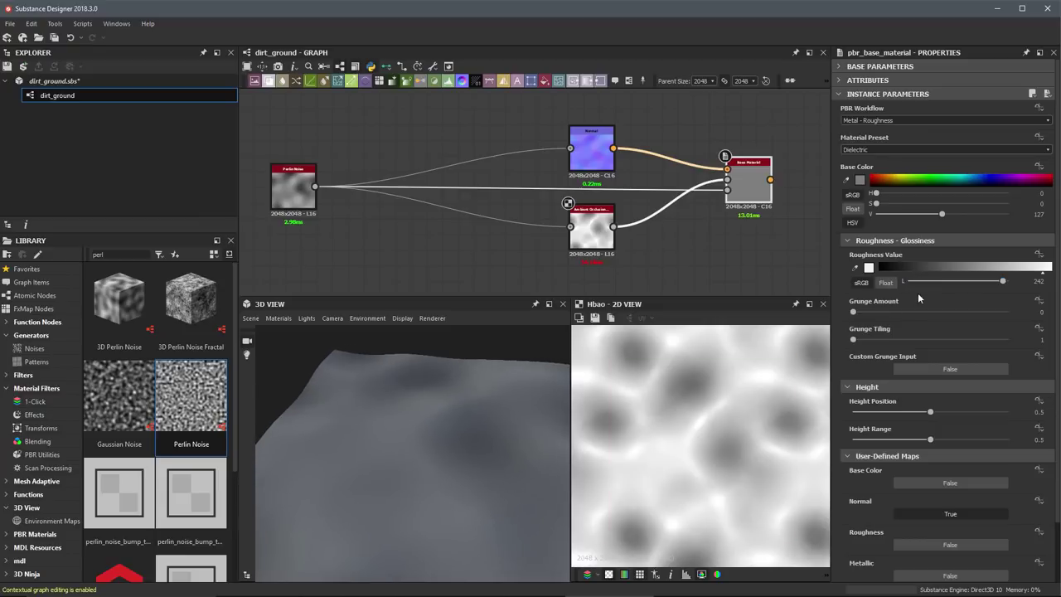
drag(999, 283, 922, 282)
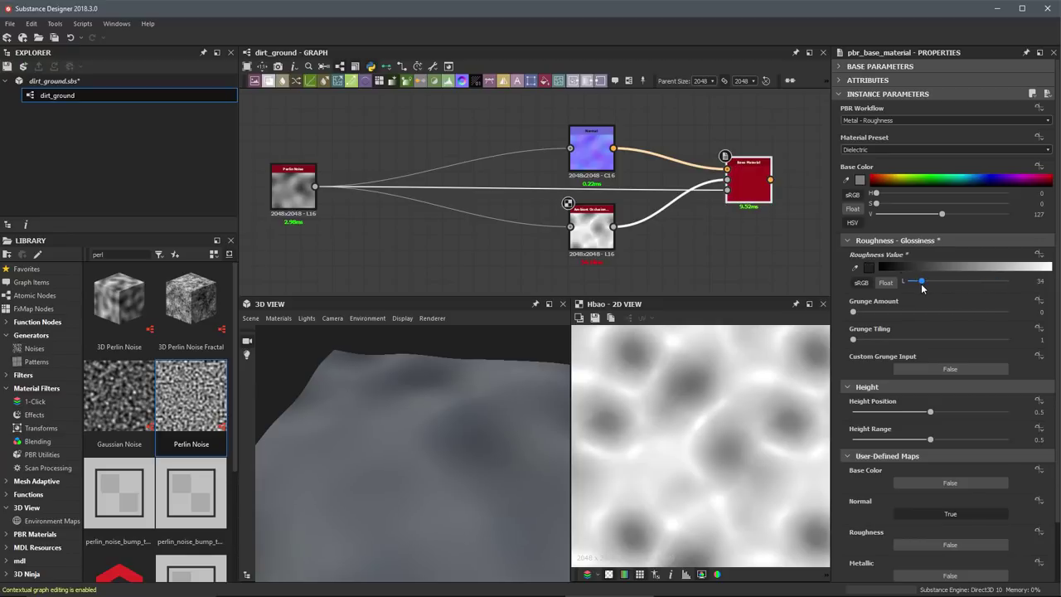
drag(487, 489, 398, 456)
drag(946, 281, 968, 281)
mouse_move(557, 397)
mouse_down()
mouse_move(539, 392)
mouse_move(395, 438)
mouse_move(382, 432)
mouse_move(462, 453)
mouse_up()
drag(969, 281, 991, 281)
drag(473, 447, 528, 412)
Try an orange-brown Base Color of H 24, S 255, V 128 on Base Material, inspect it in 3D and undo it
drag(897, 178, 903, 180)
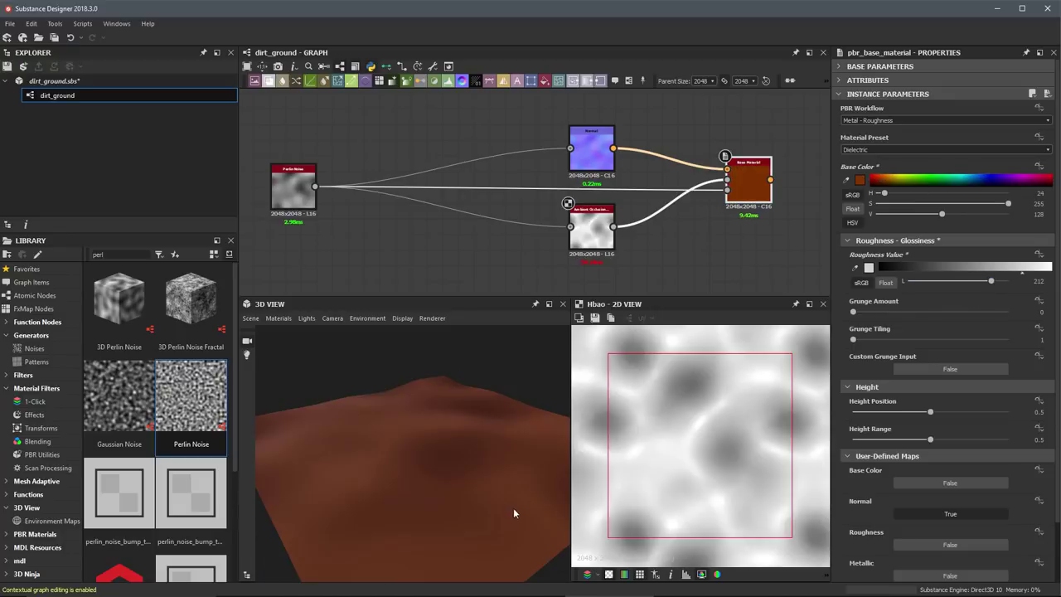
mouse_move(514, 508)
mouse_down()
mouse_move(386, 448)
mouse_move(540, 448)
mouse_up()
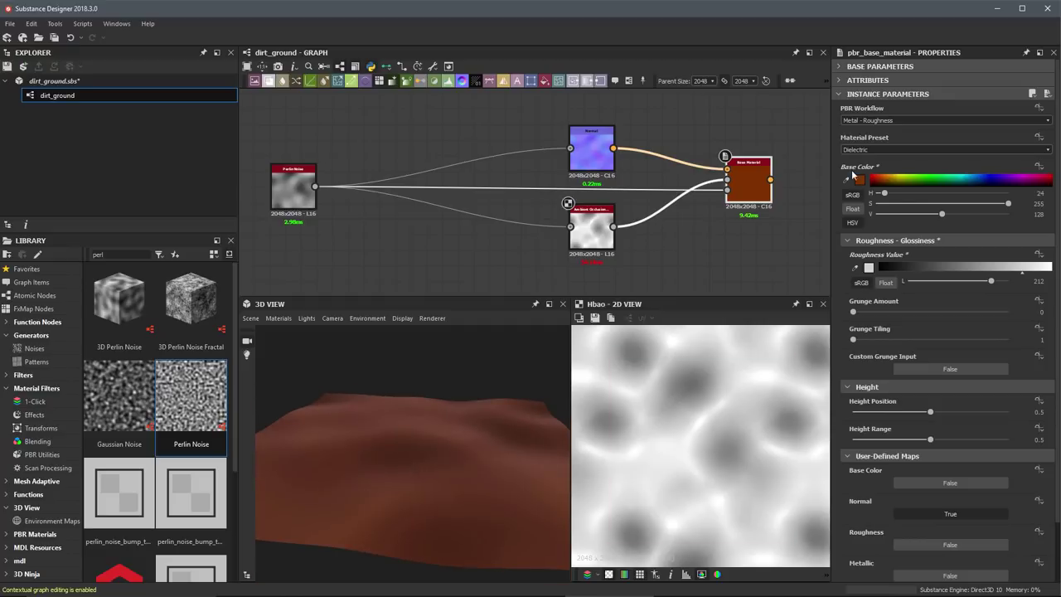
key(ctrl+z)
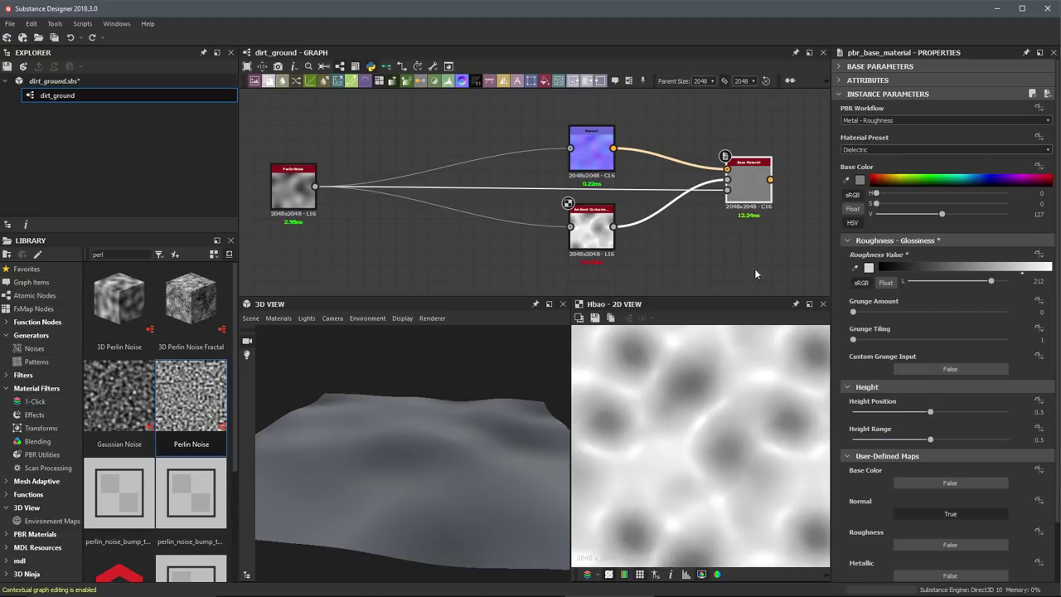
Move Perlin Noise slightly farther from the other nodes, preview its output in 2D and inspect the 3D plane
middle_drag(480, 240, 485, 239)
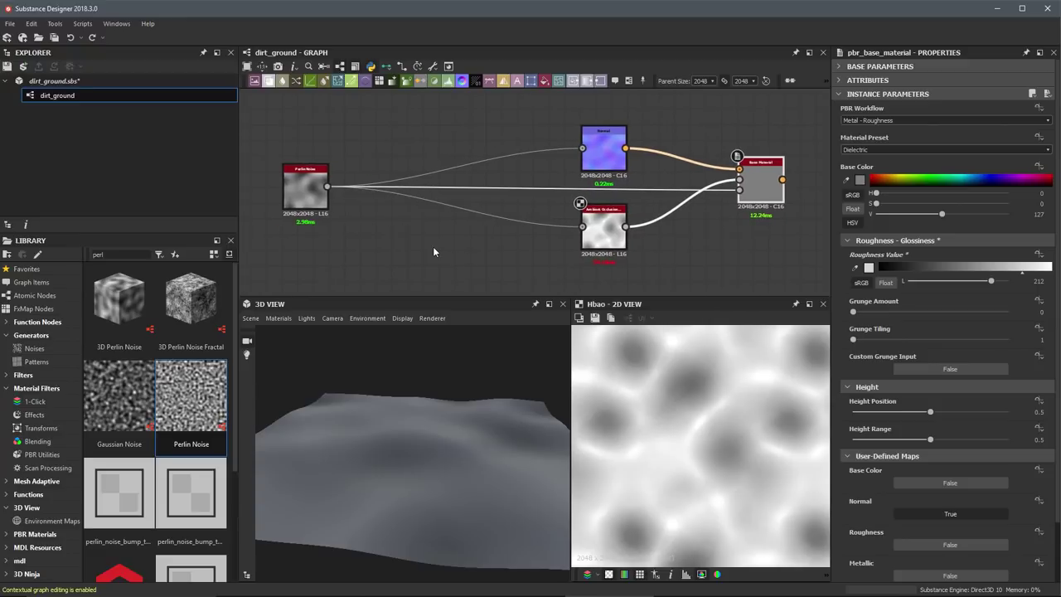
drag(312, 210, 290, 210)
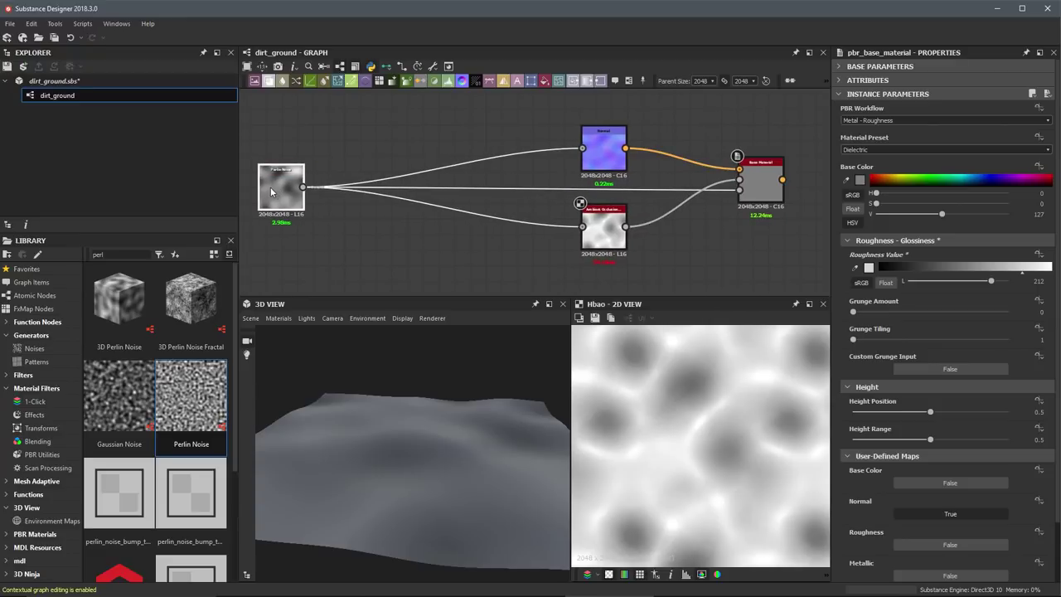
double_click(272, 192)
click(300, 220)
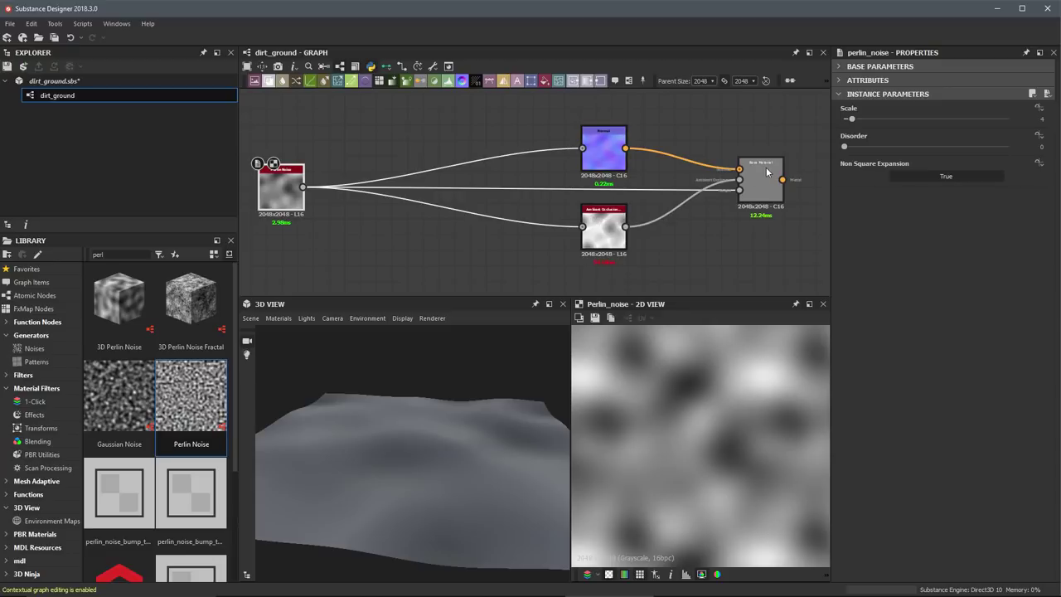
drag(440, 454, 504, 445)
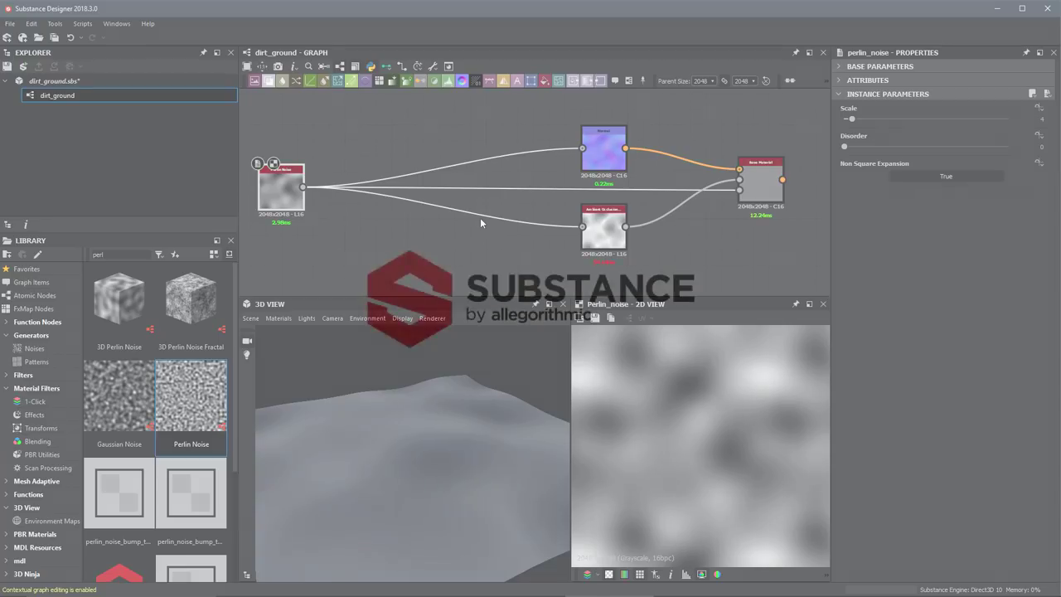